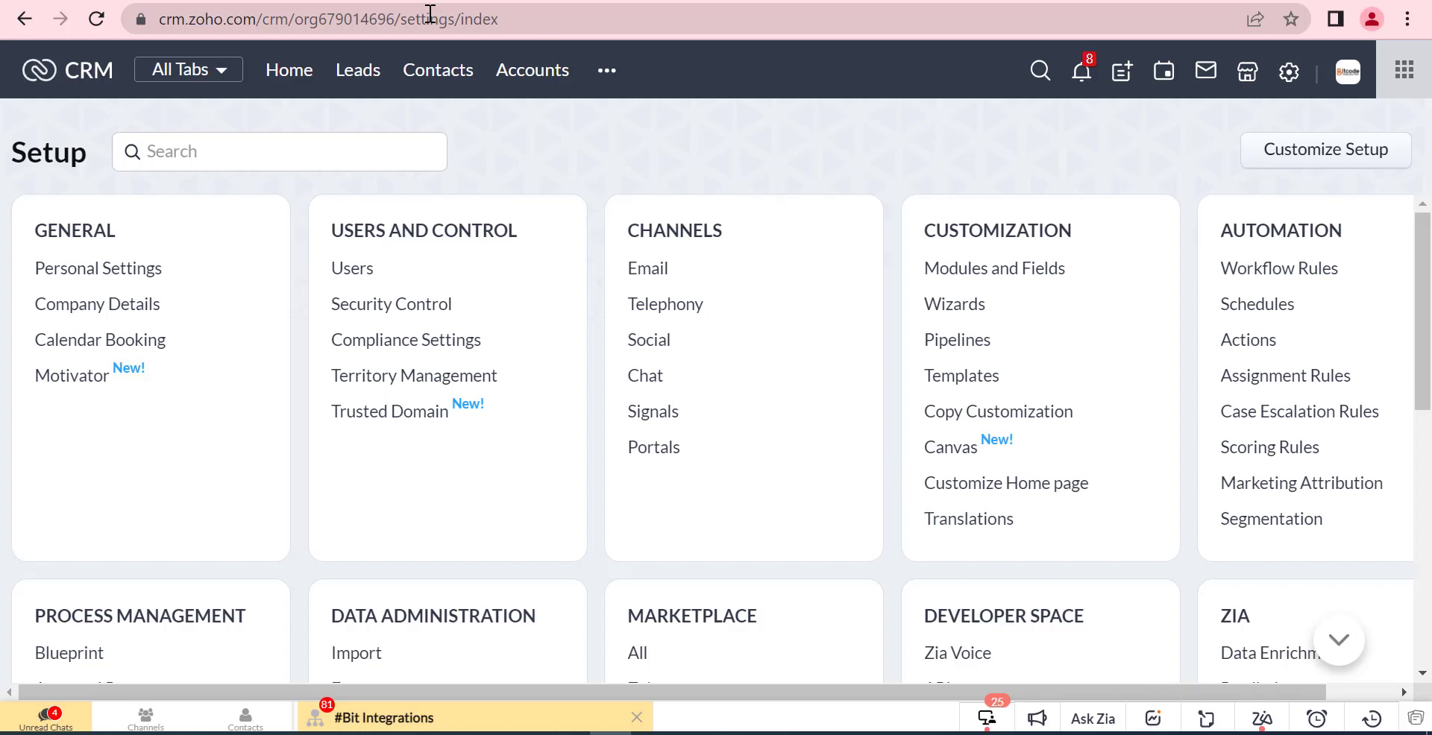
- Open the Contacts module and look at the Mailbox Update button and its options
click(455, 85)
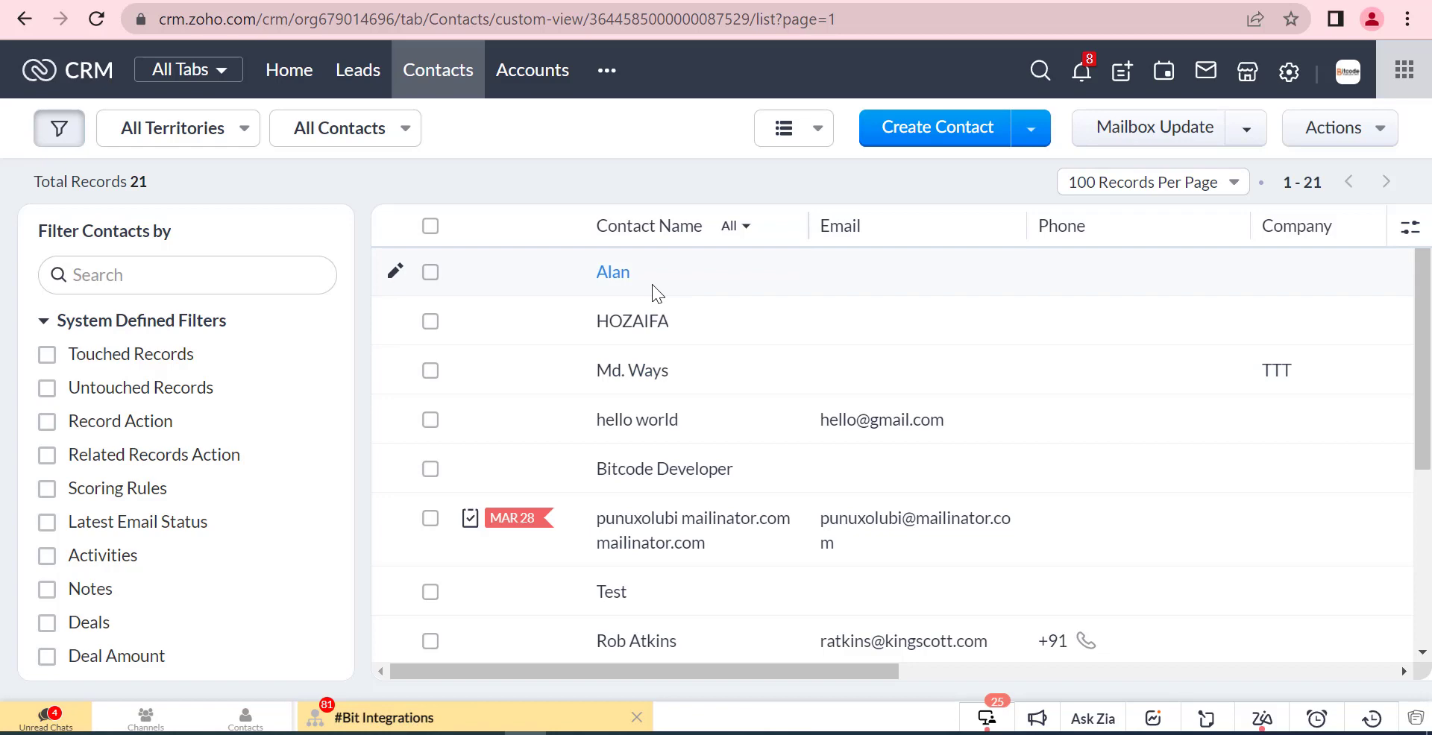
click(1246, 130)
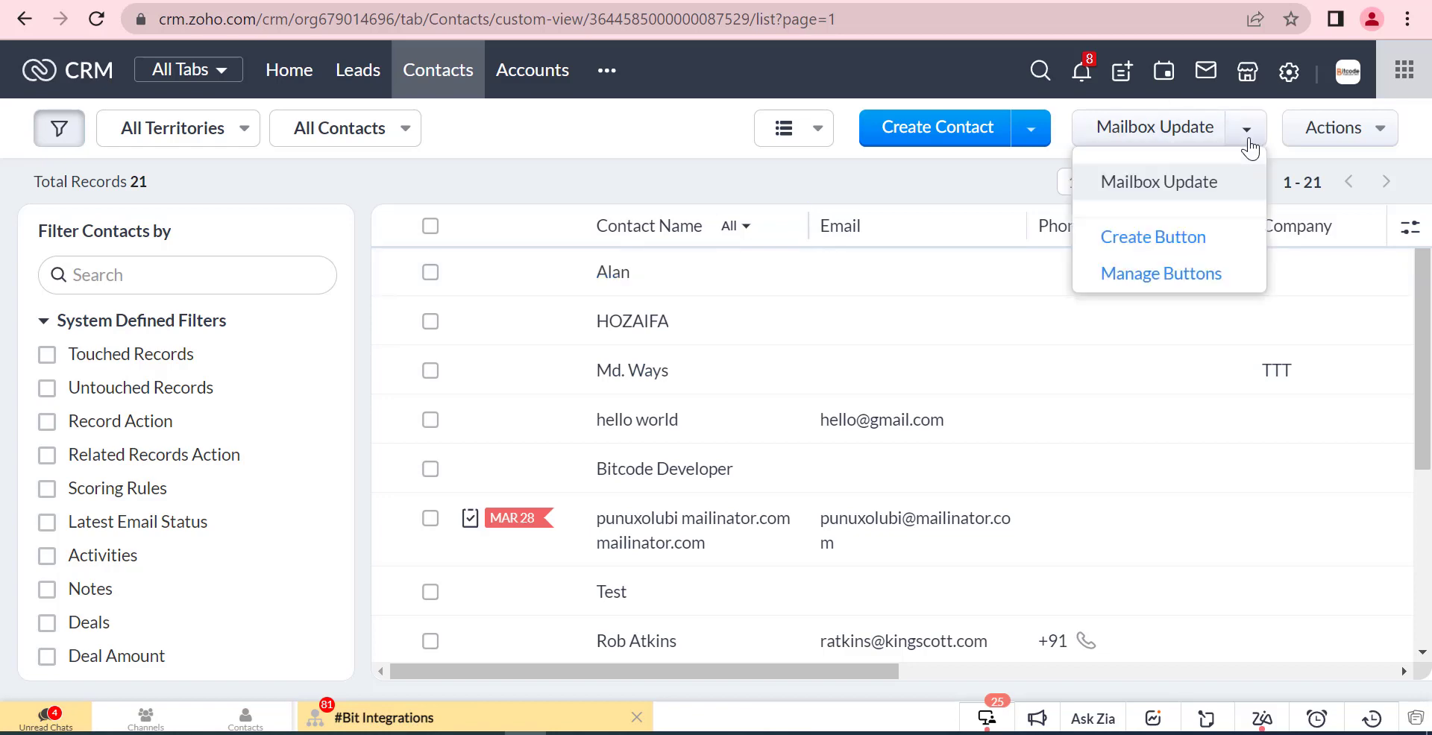
click(1248, 140)
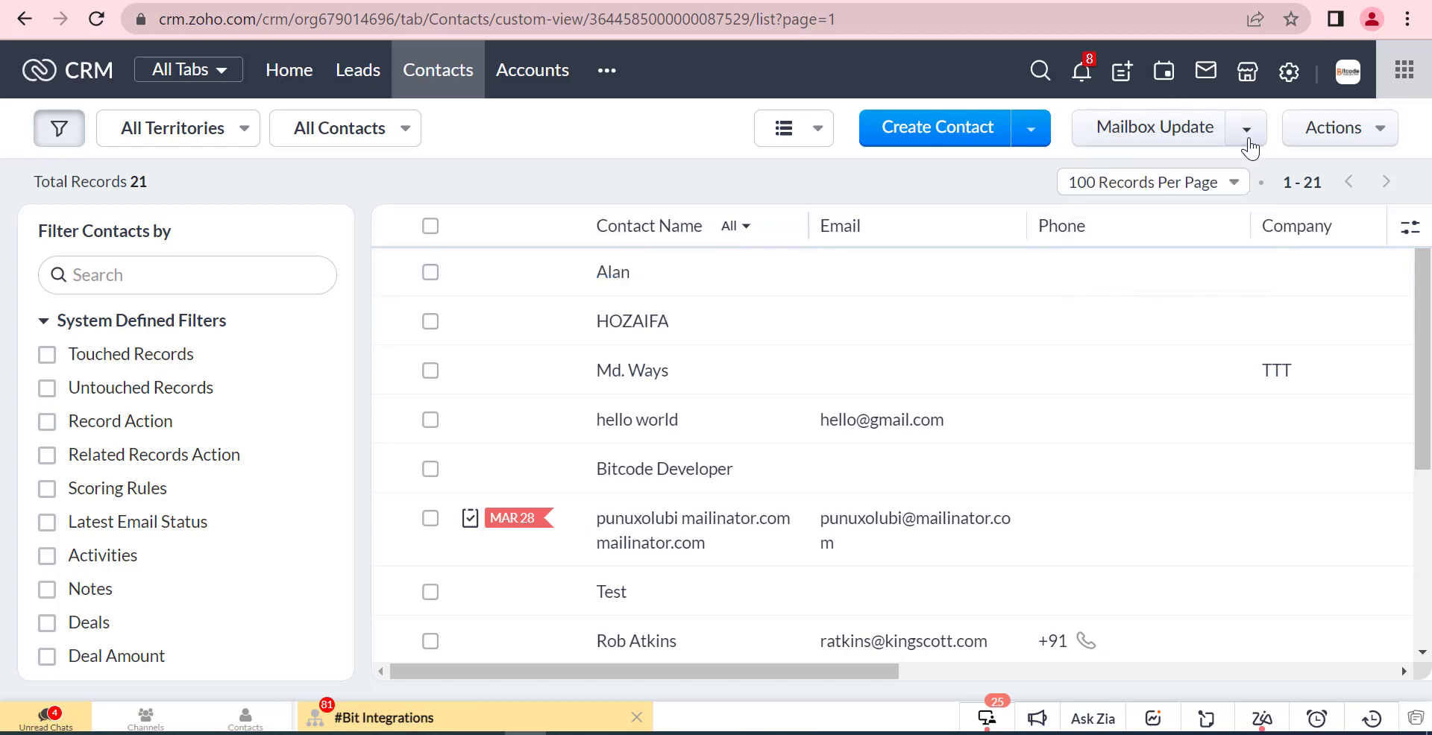
click(1145, 133)
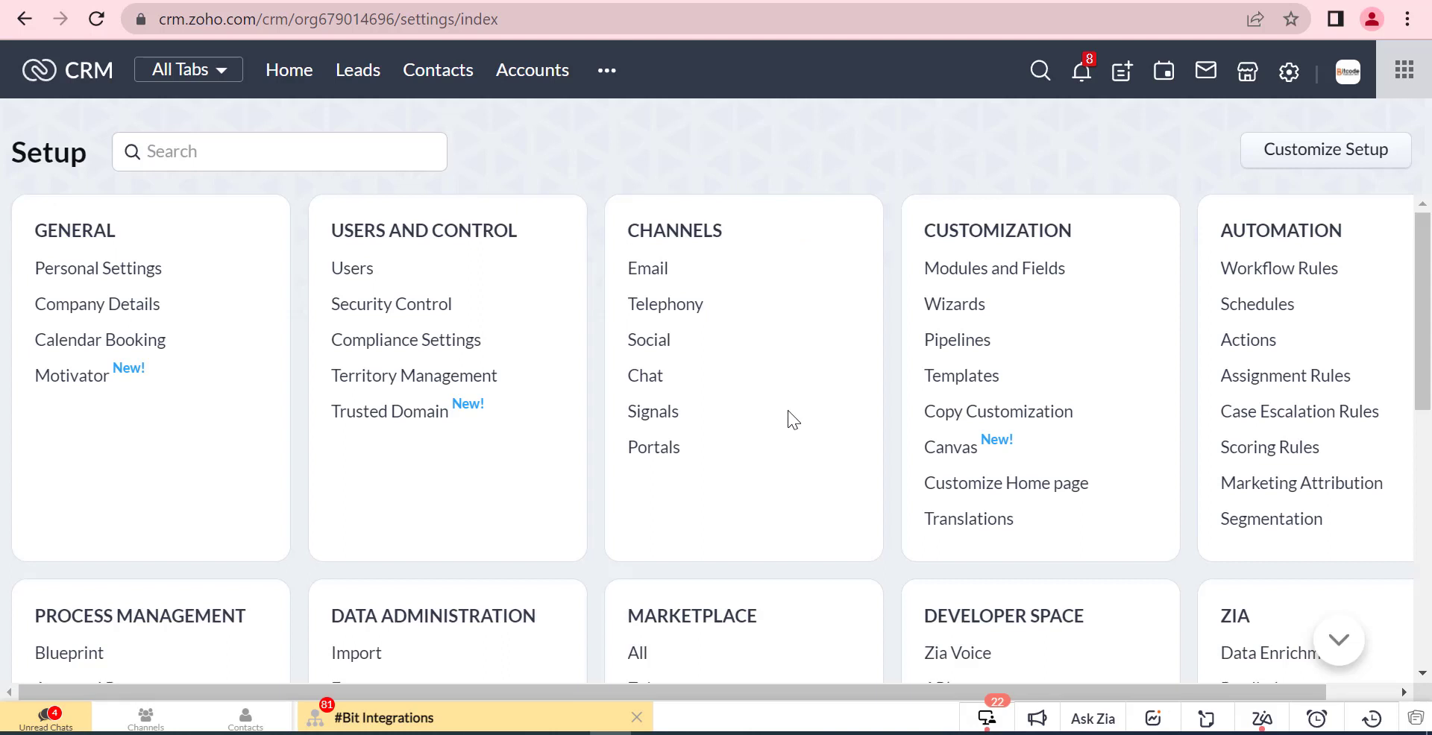
- Search the setup for "widg" and open the Widgets page
click(222, 148)
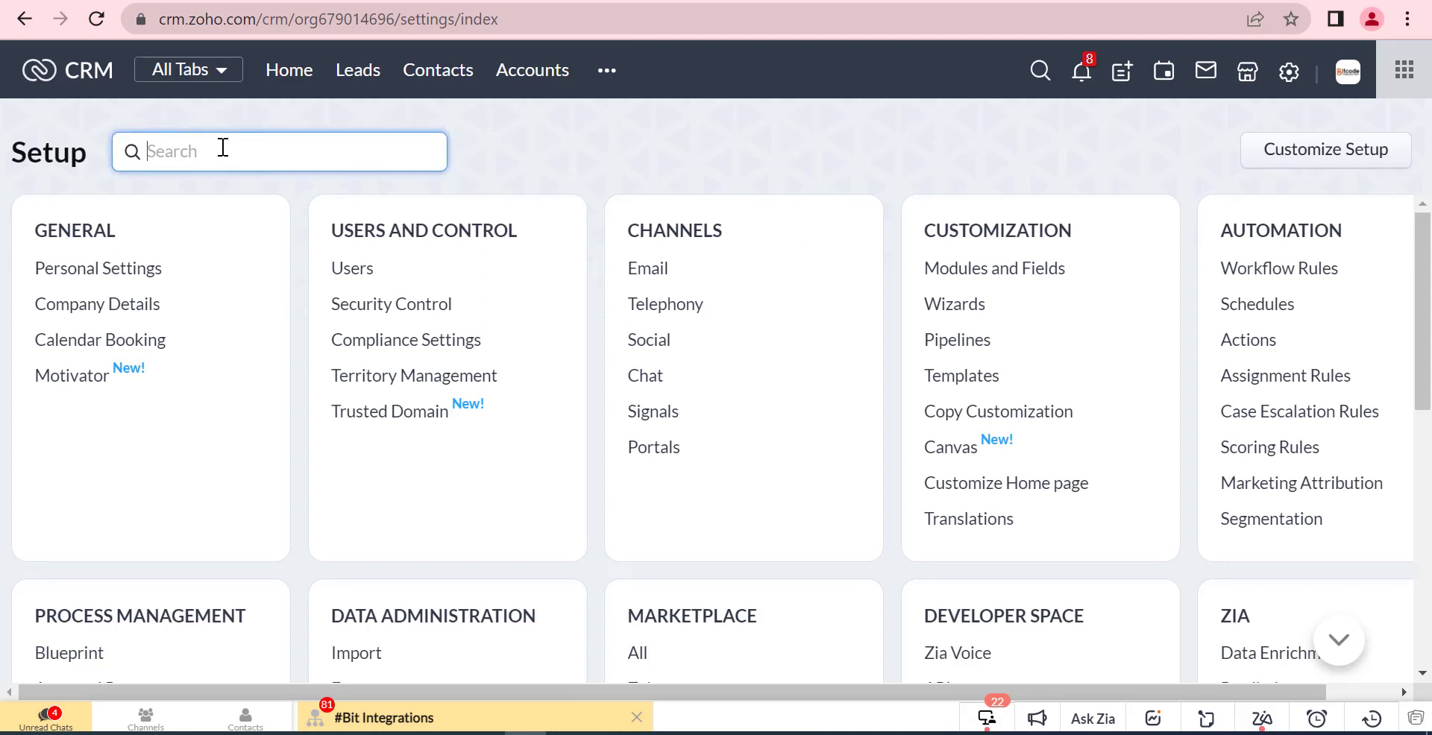
text(widg)
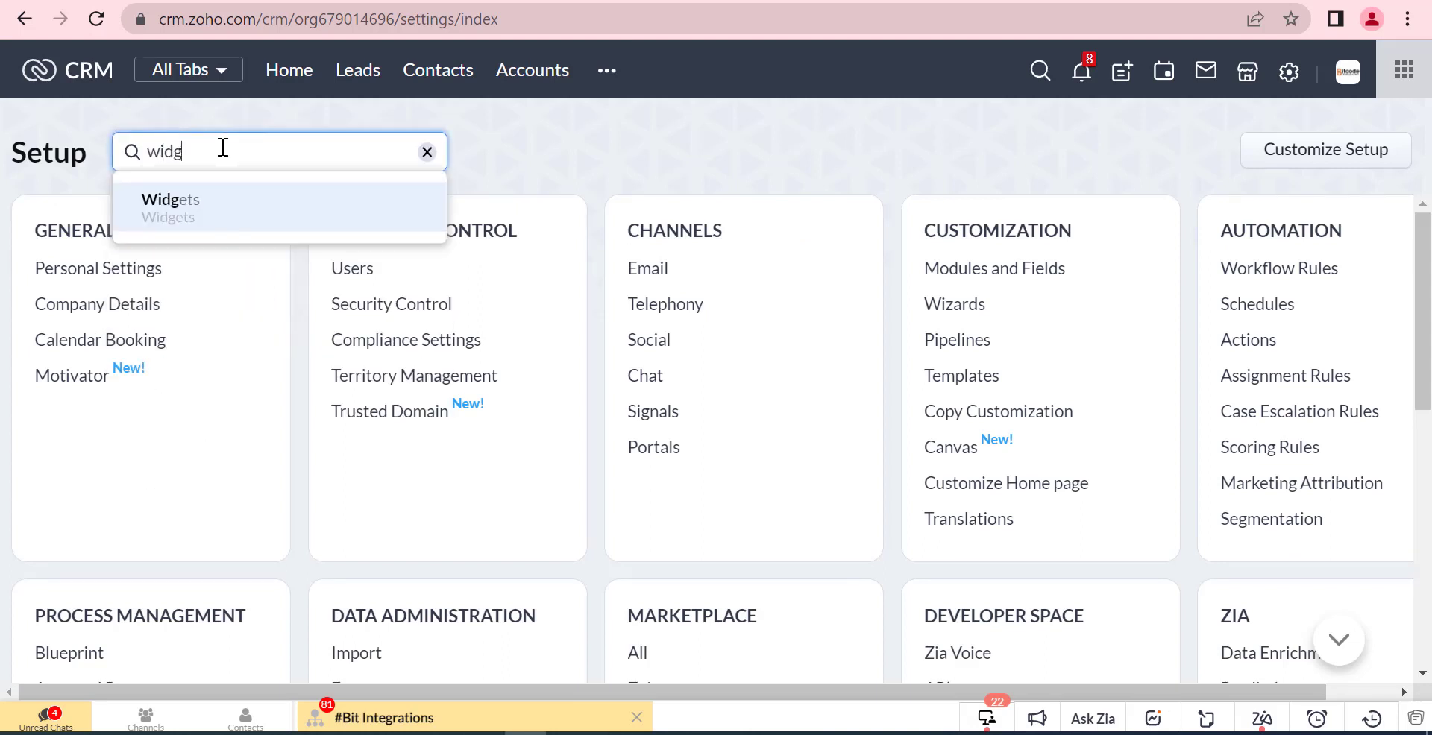
click(176, 213)
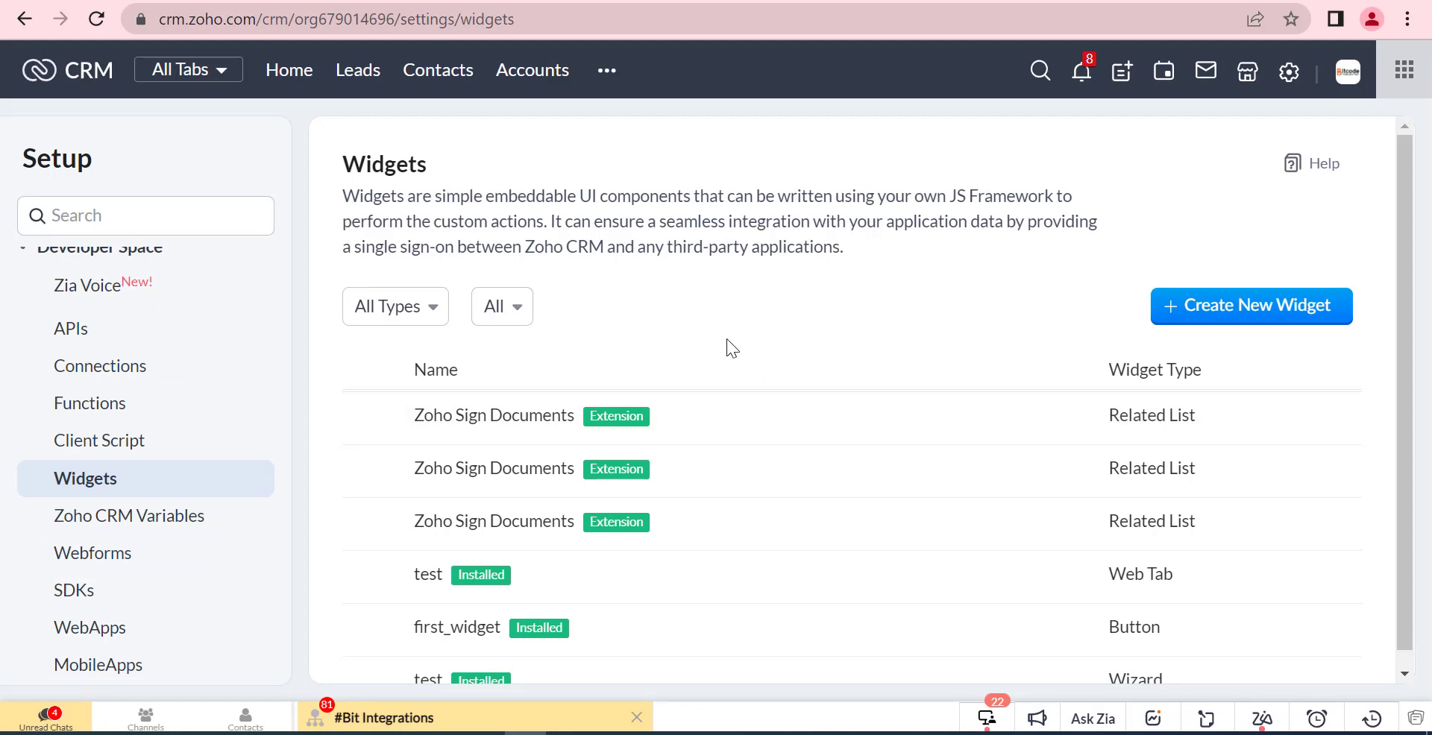
- Open the Mailbox Update web tab widget for editing and set its hosting to Zoho
scroll(724, 332, down, 1)
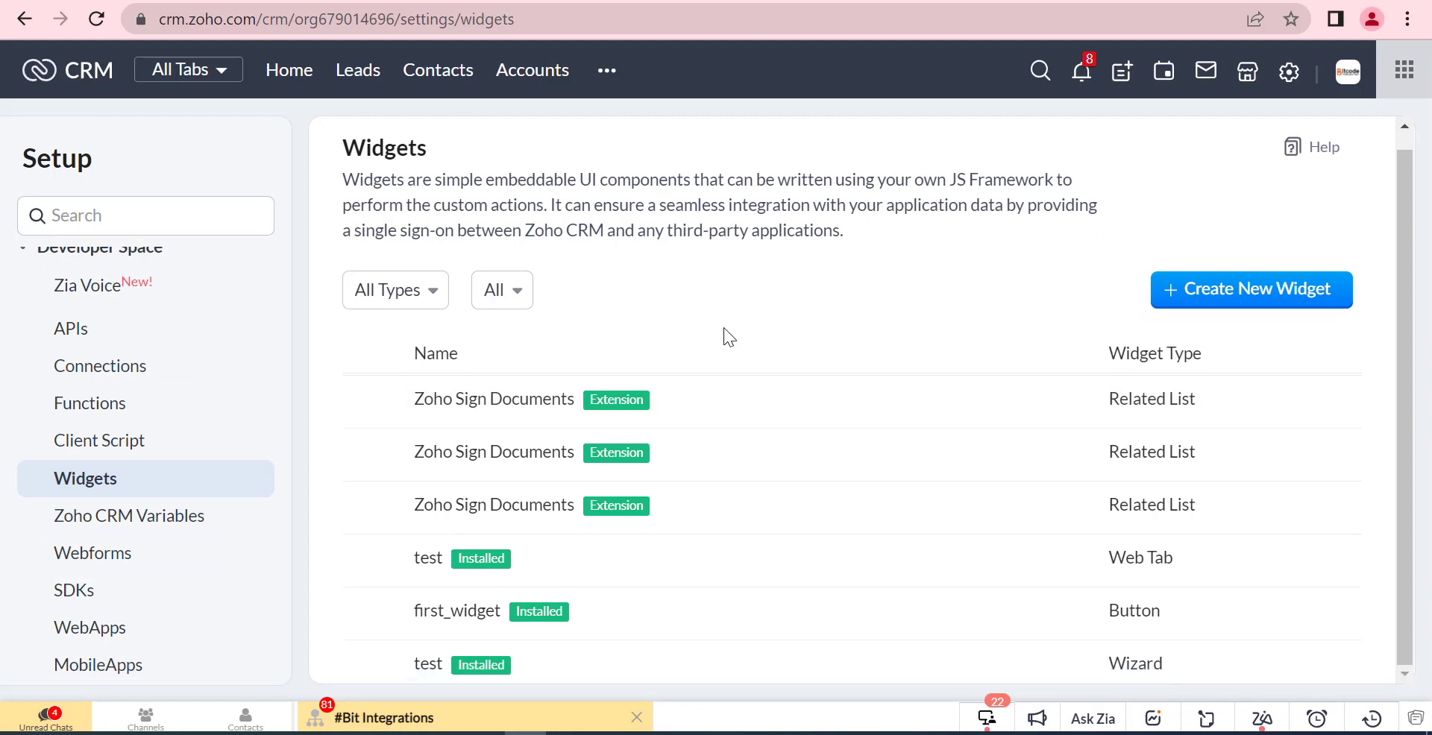
scroll(628, 555, down, 8)
scroll(604, 543, down, 5)
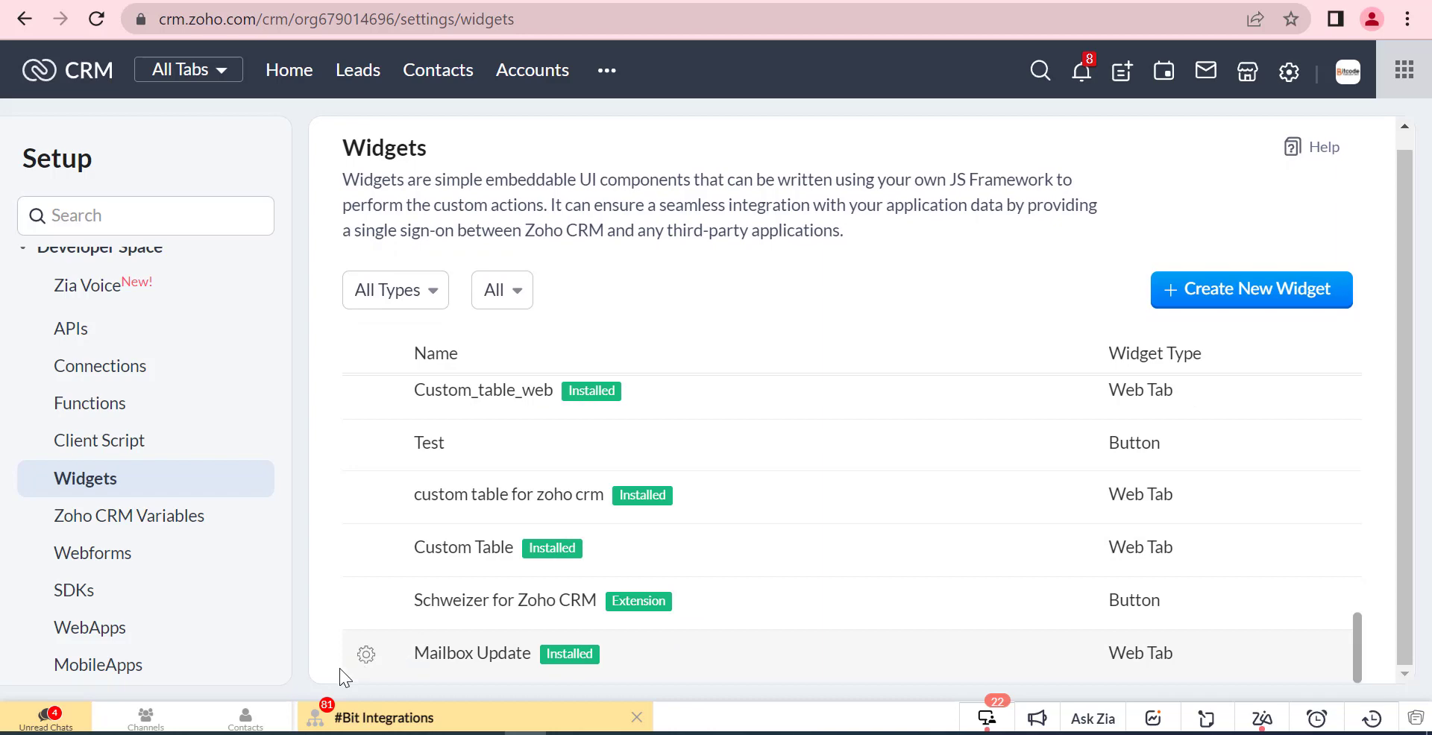
click(366, 656)
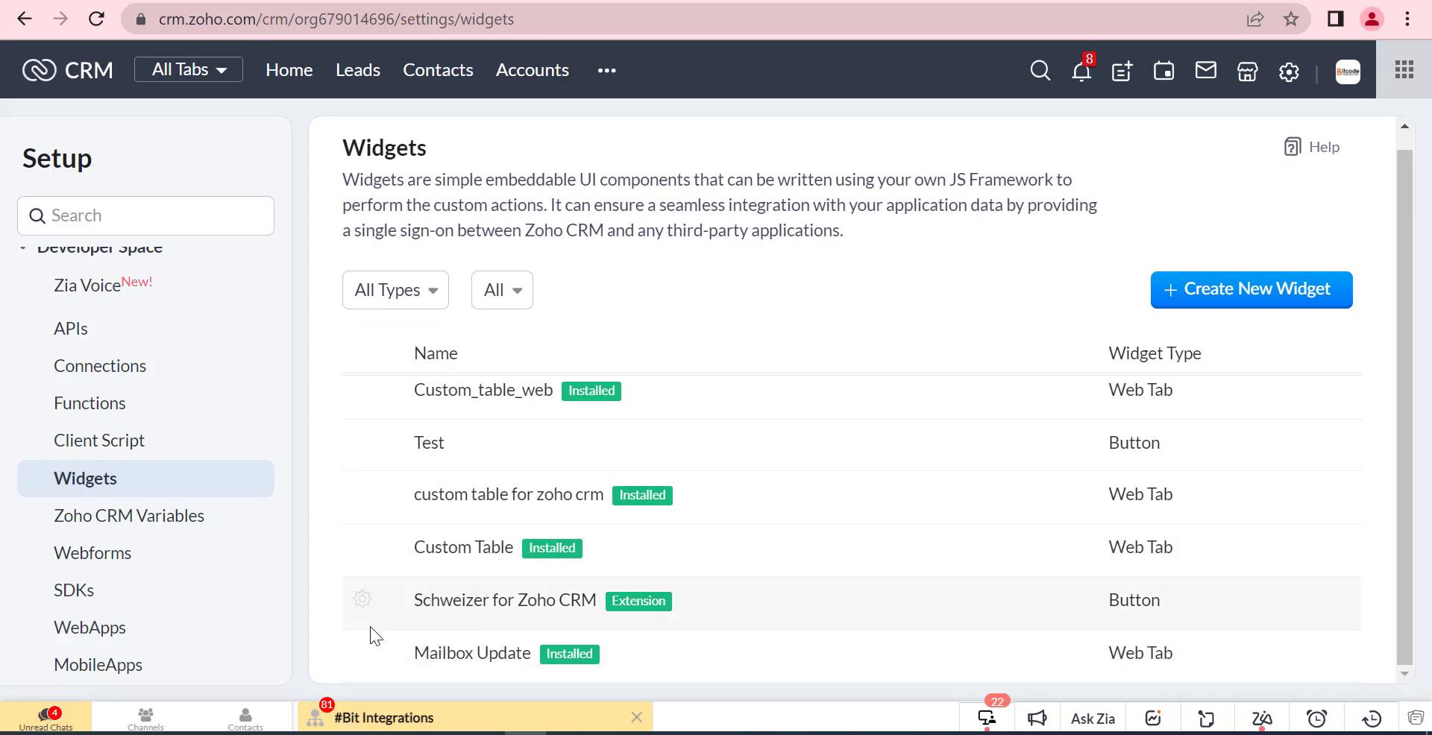
click(364, 657)
click(388, 585)
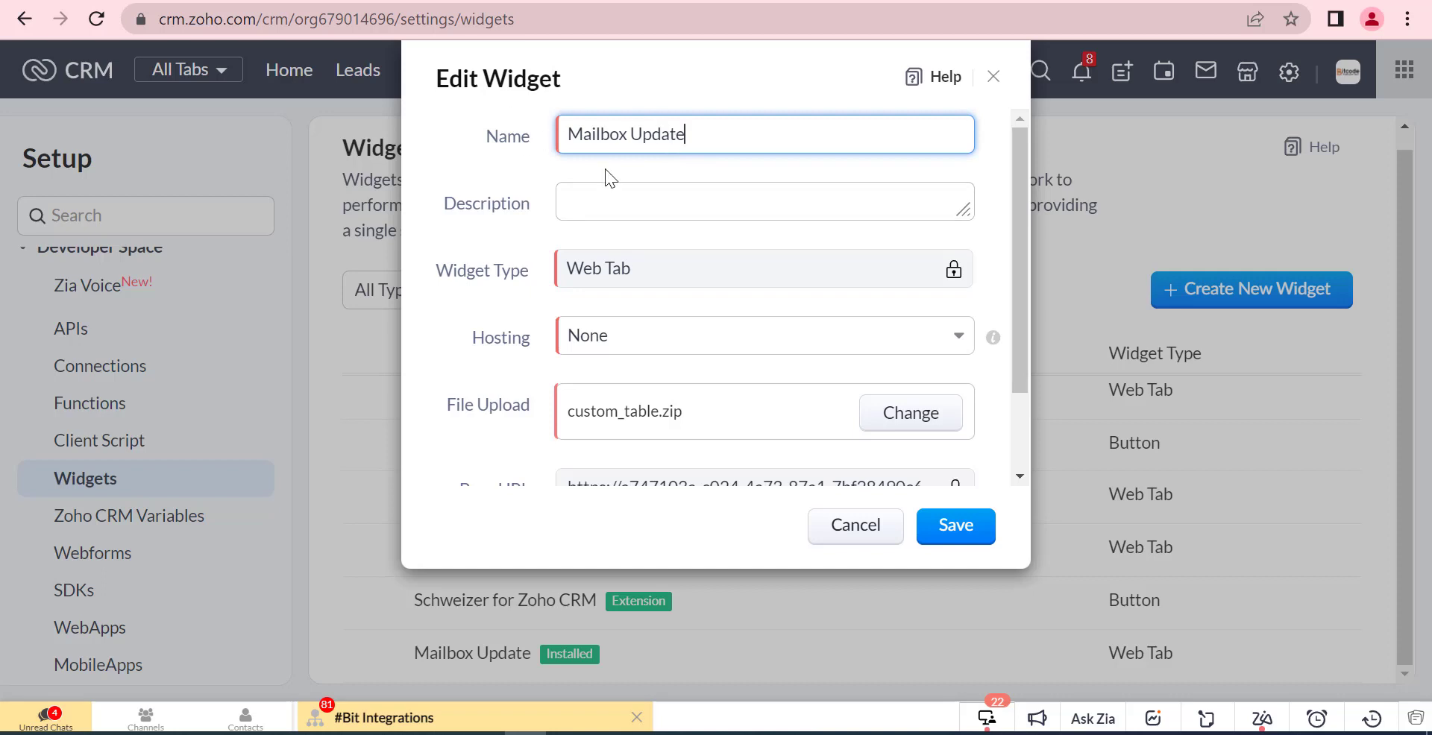
scroll(656, 153, down, 3)
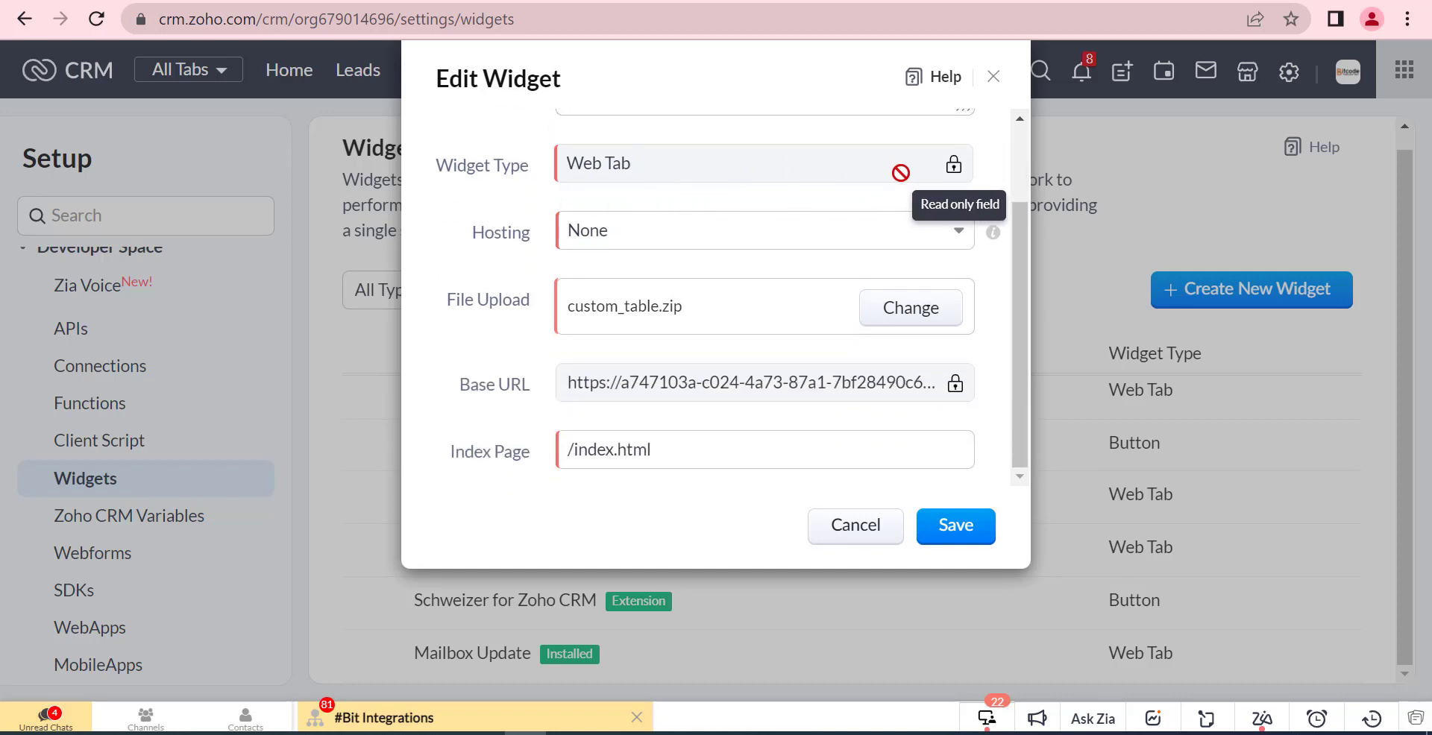
click(640, 243)
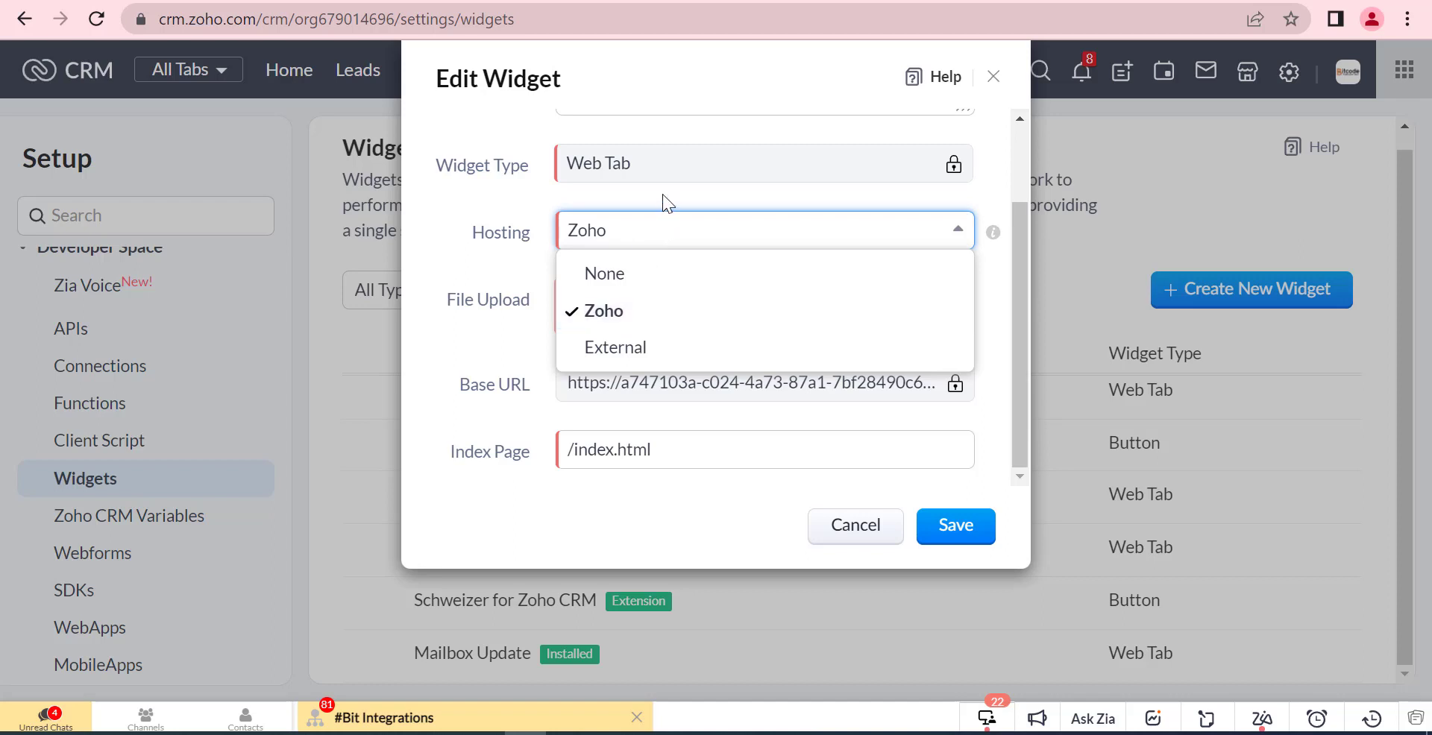
click(656, 228)
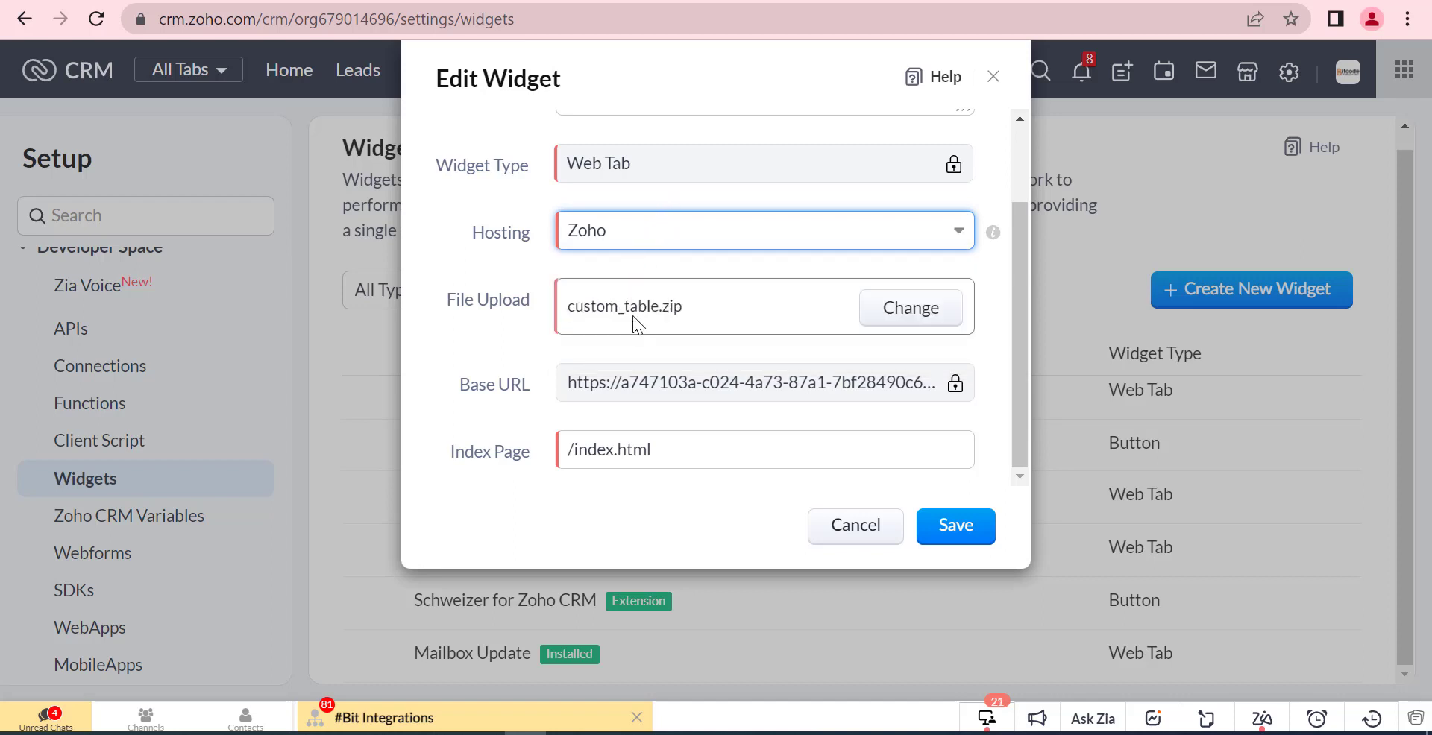
- Keep custom_table.zip as the widget's uploaded file, save the widget and dismiss the notification
click(910, 316)
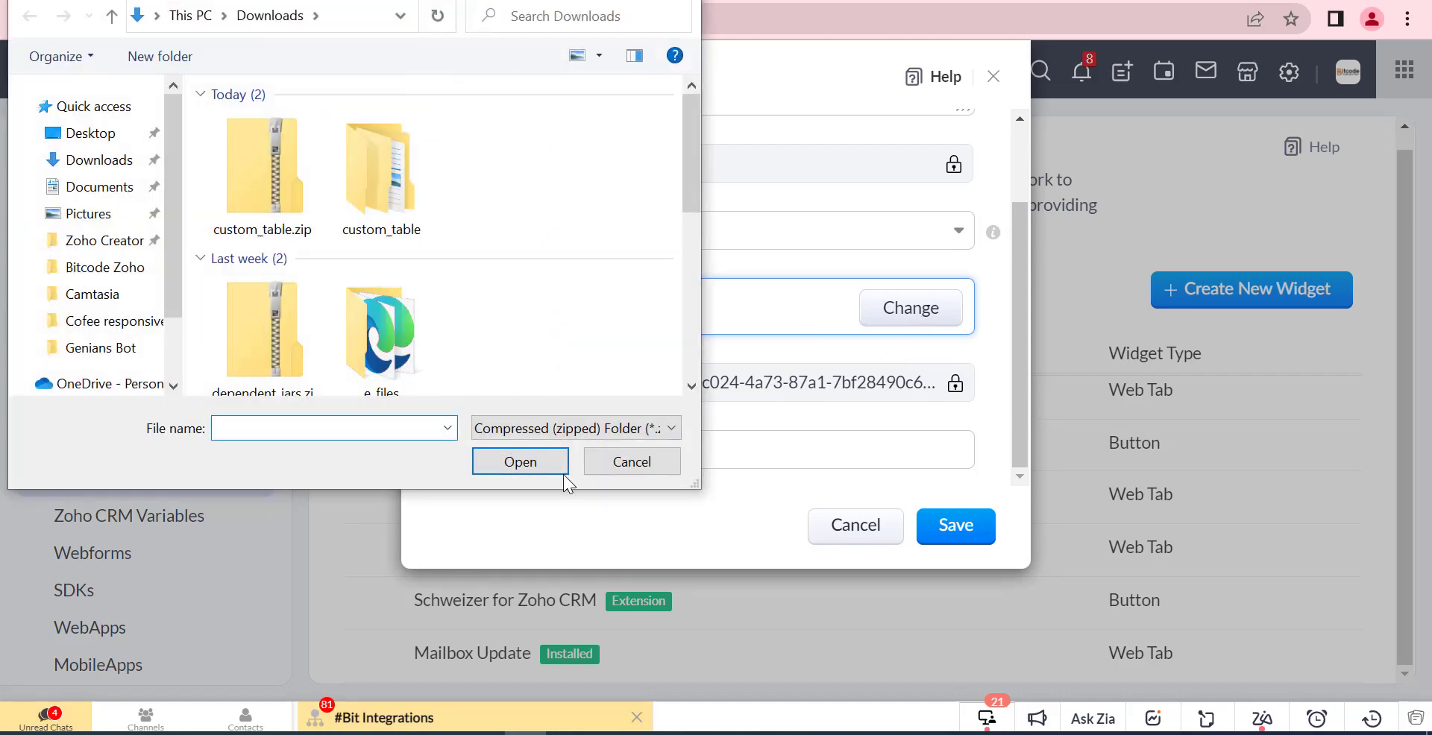
click(596, 464)
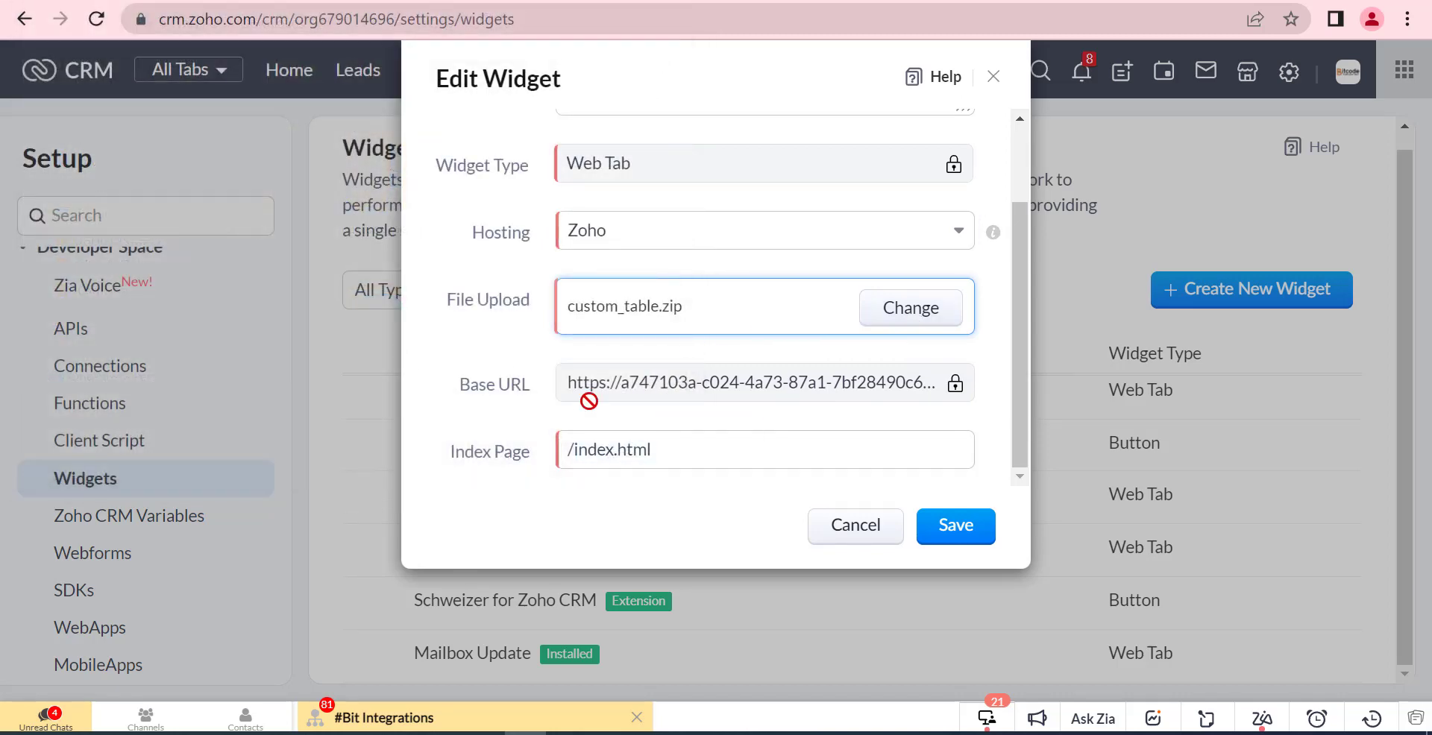
click(945, 526)
scroll(739, 395, down, 10)
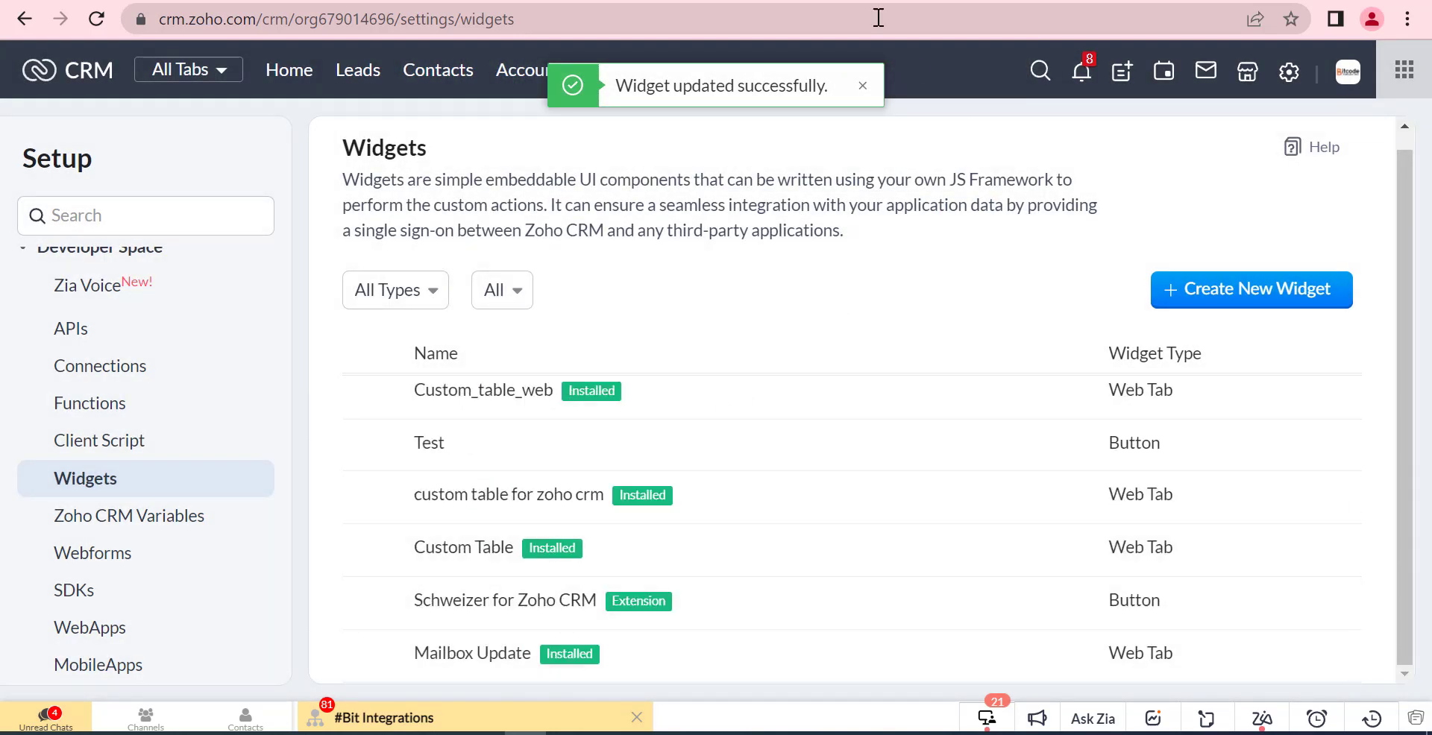
click(865, 85)
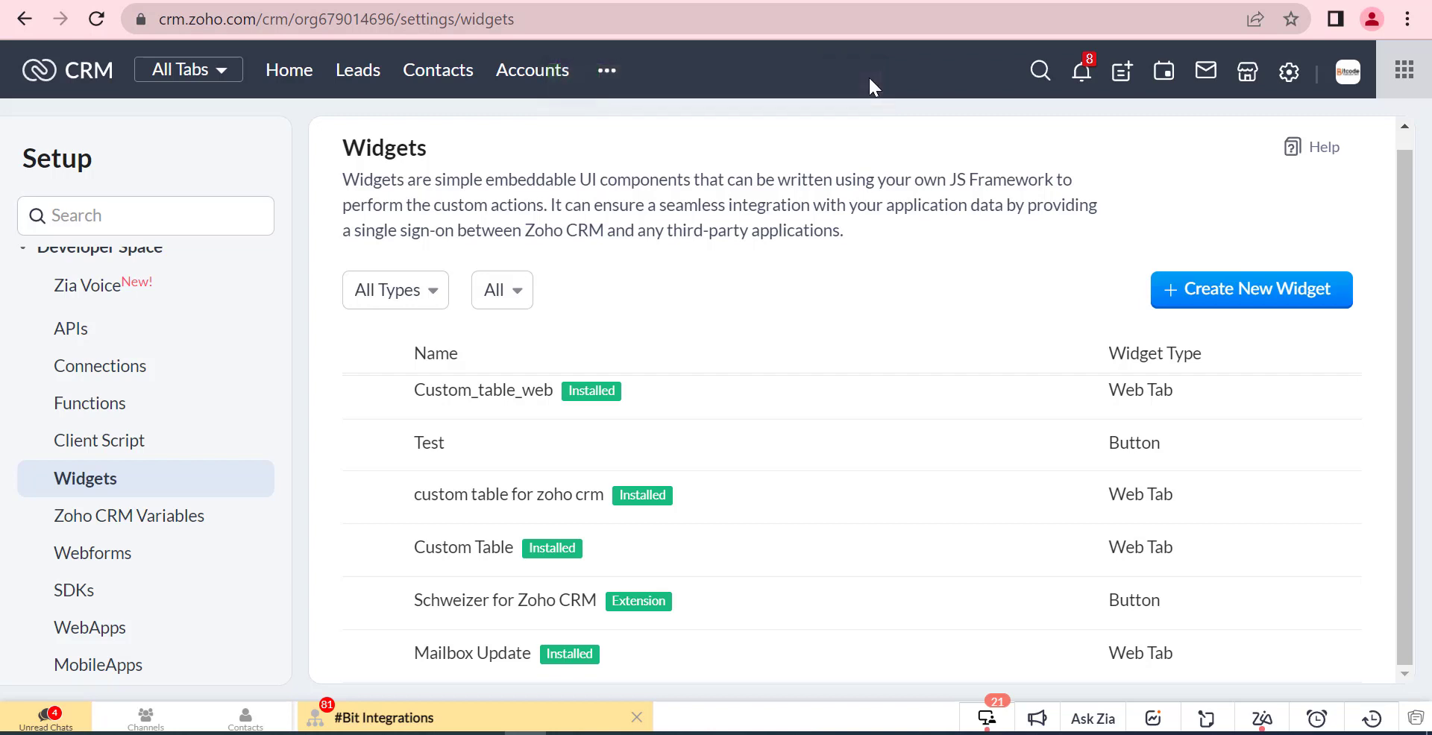
- Start a new contact in the Contacts module and replace its Last Name entry with Test
click(438, 87)
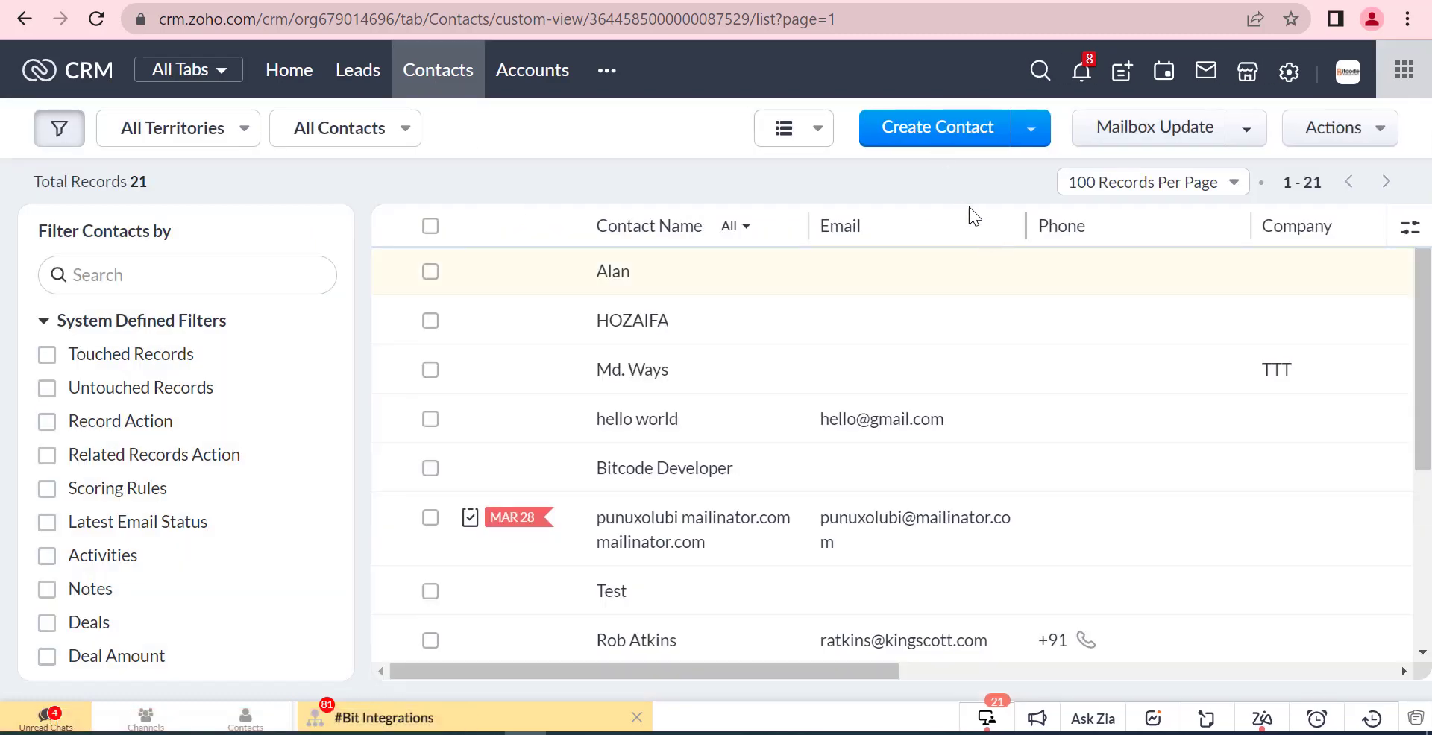
click(940, 140)
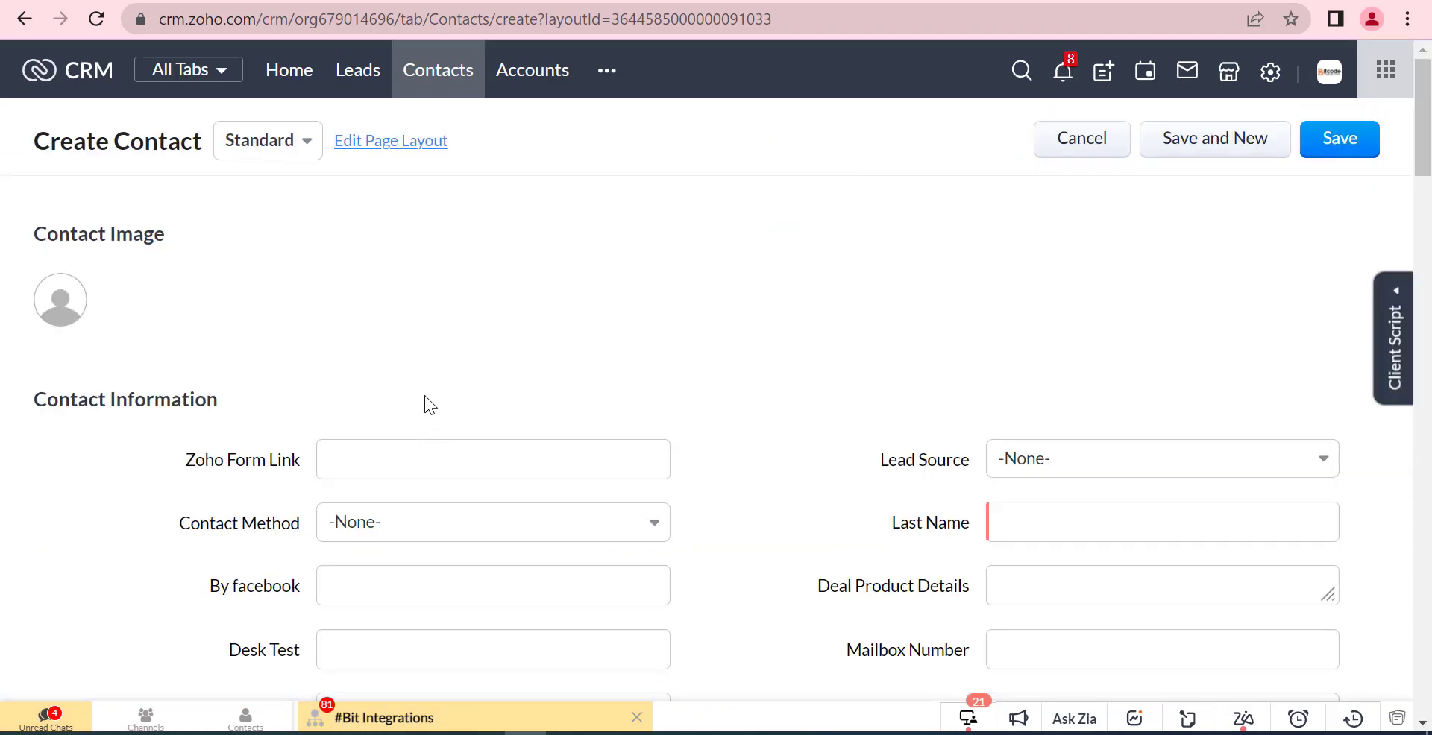
text(HOZAIFA)
scroll(413, 382, down, 2)
click(1032, 414)
double_click(1032, 414)
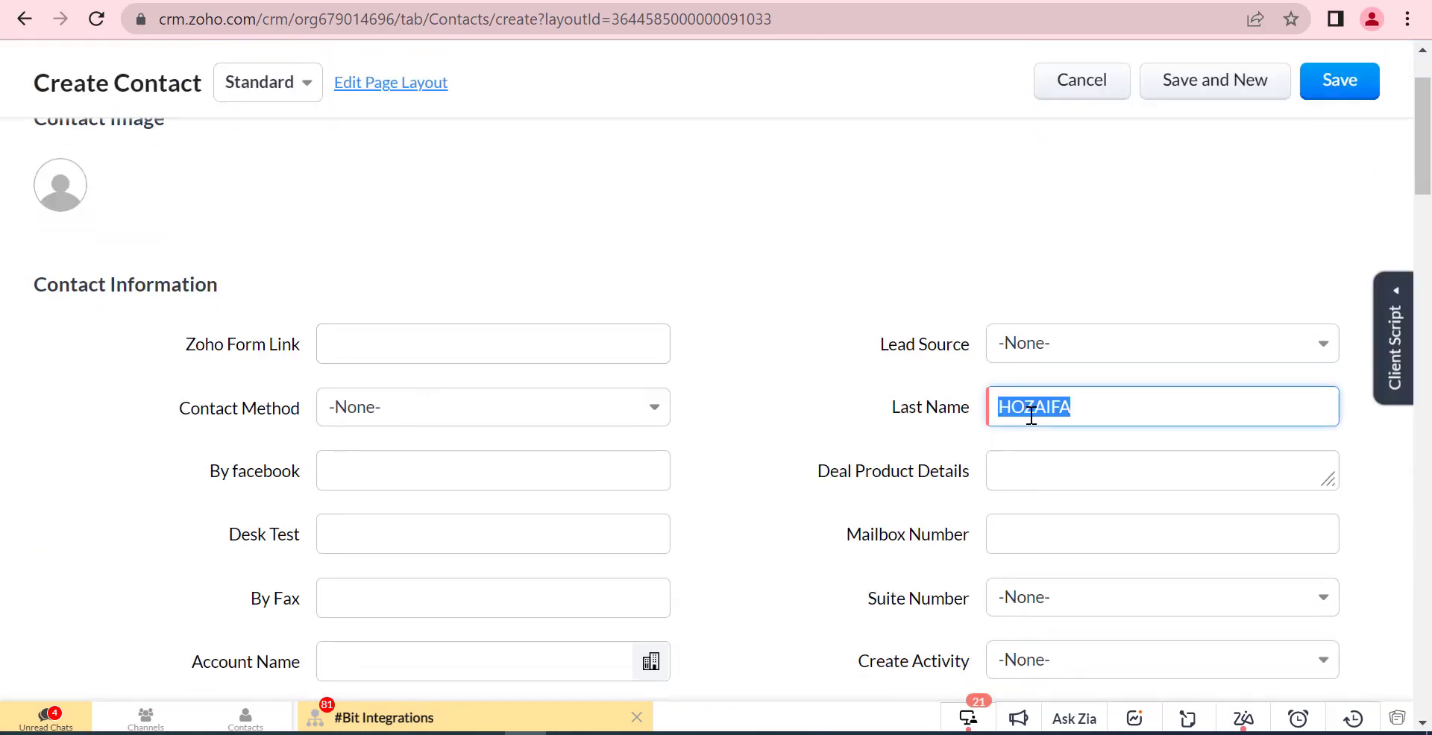
key(BackSpace)
- Fill in the contact's Additional Names and Full Name fields with sample names
scroll(853, 211, down, 5)
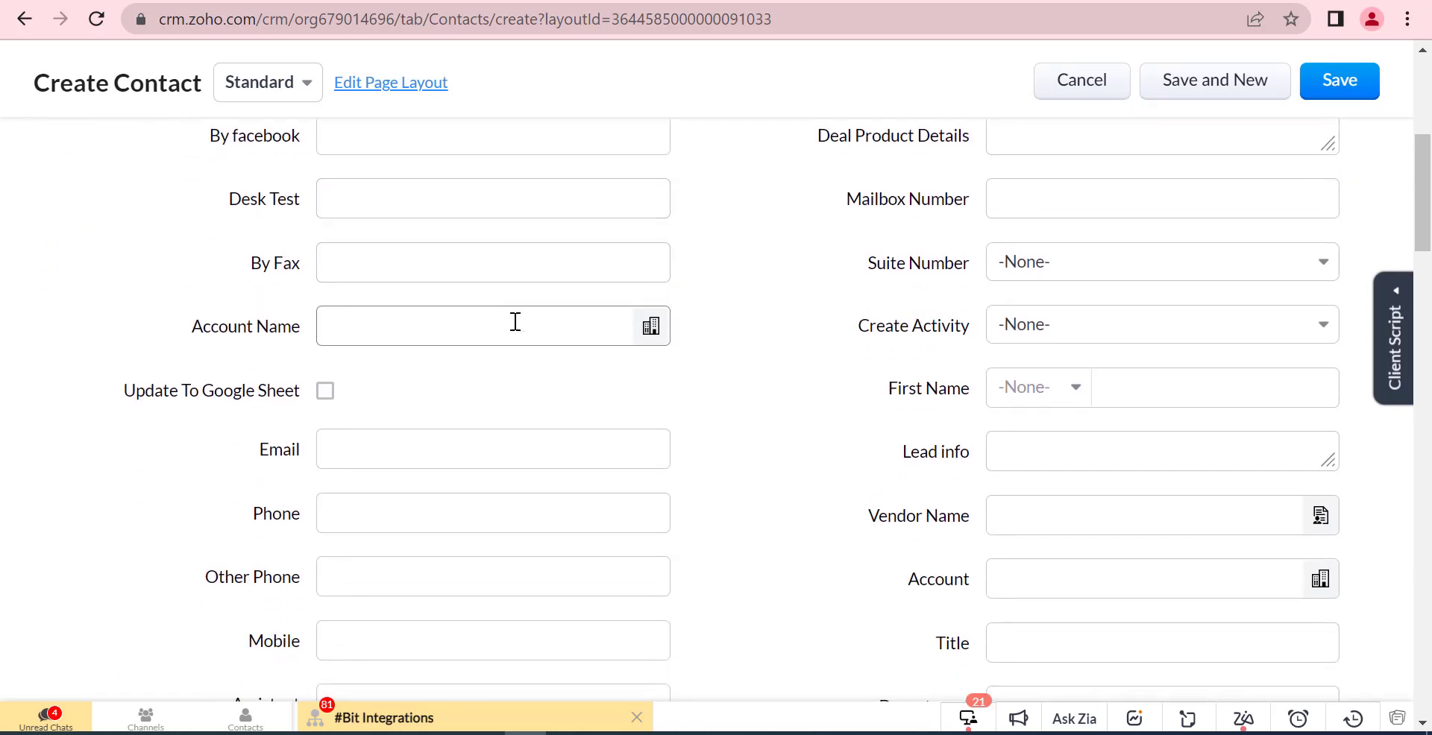
scroll(514, 322, down, 15)
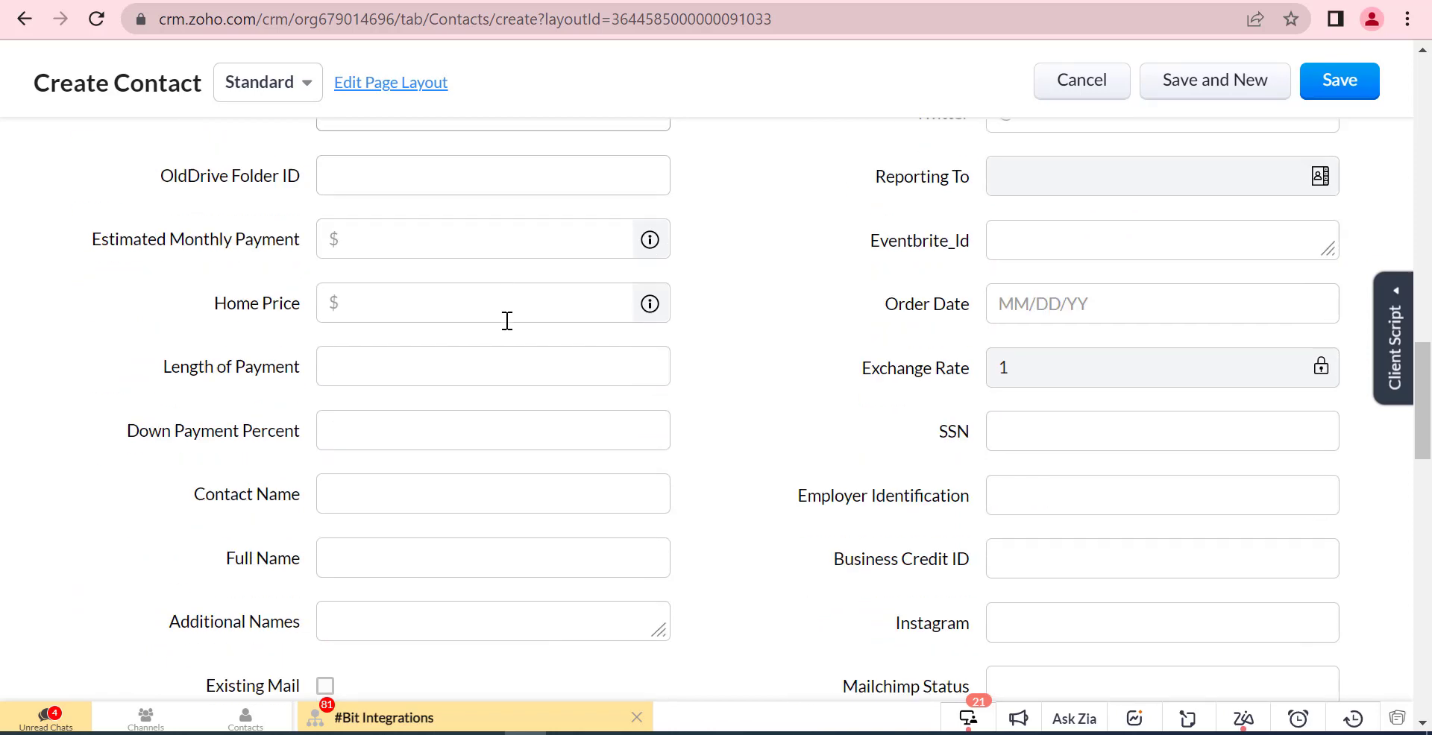
scroll(507, 322, down, 5)
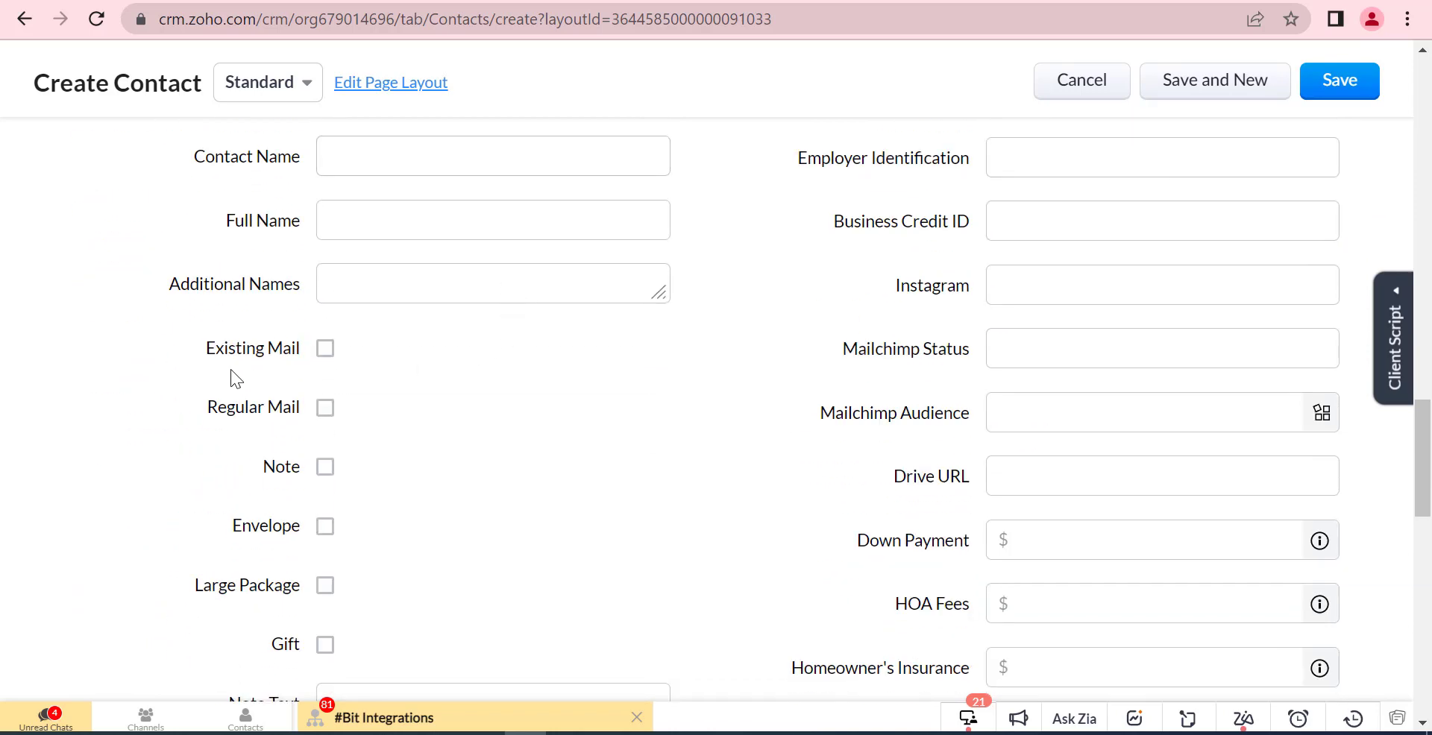
drag(206, 355, 315, 361)
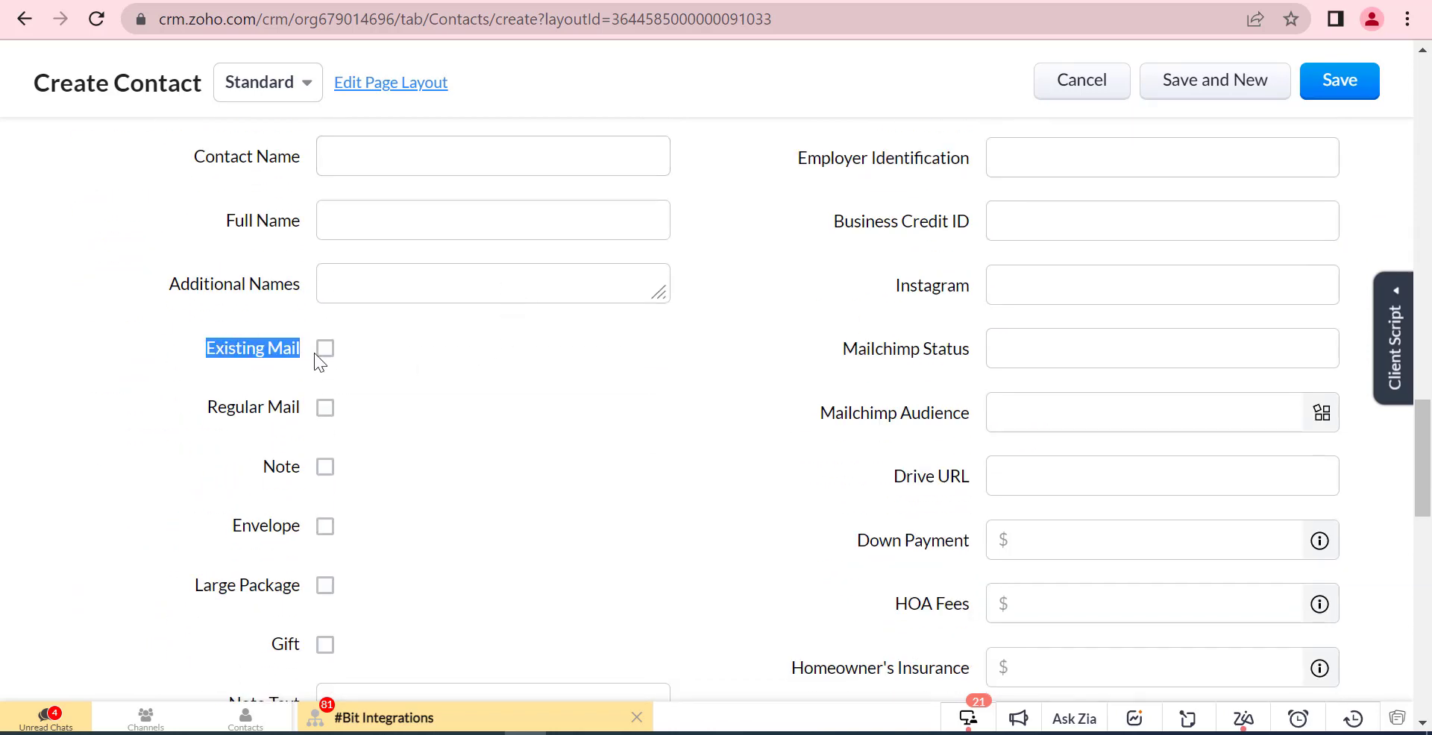
drag(206, 278, 313, 287)
click(373, 294)
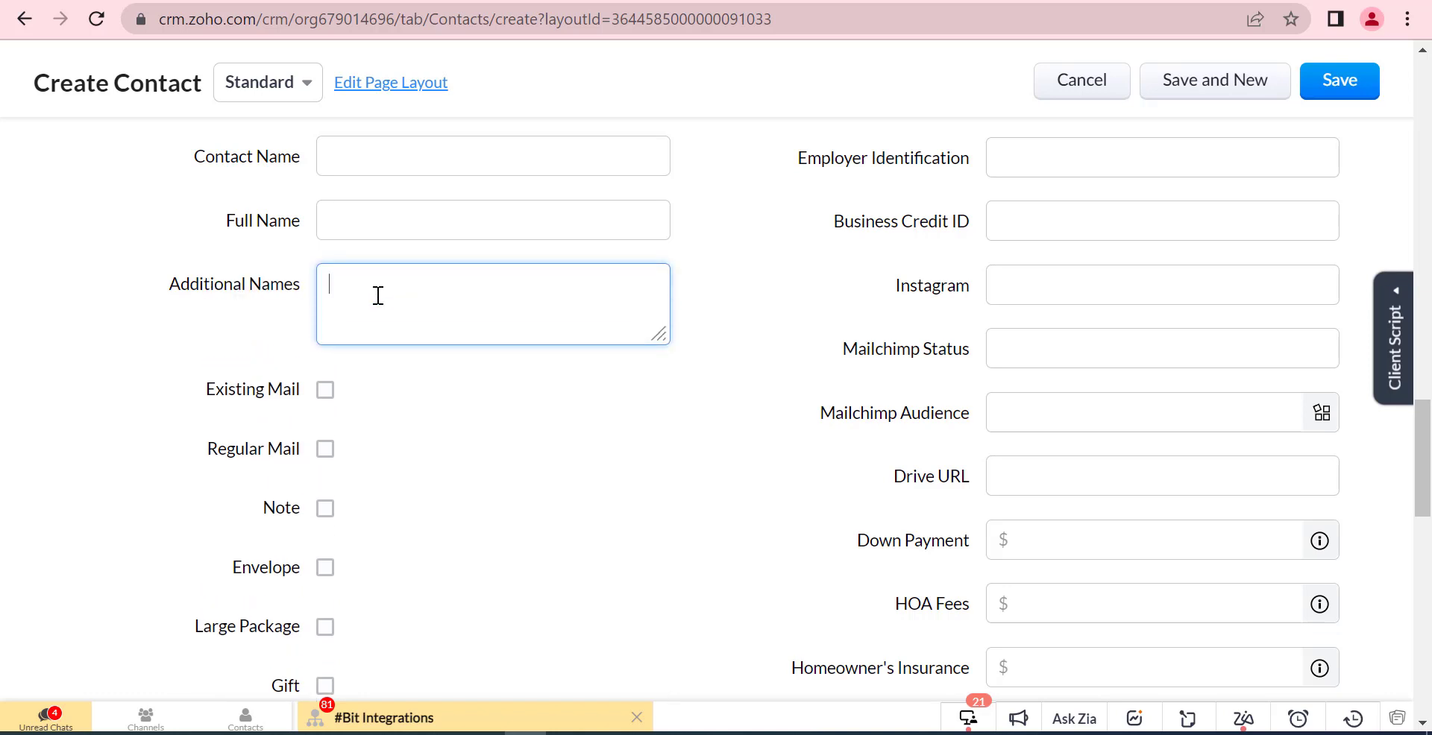
text(john)
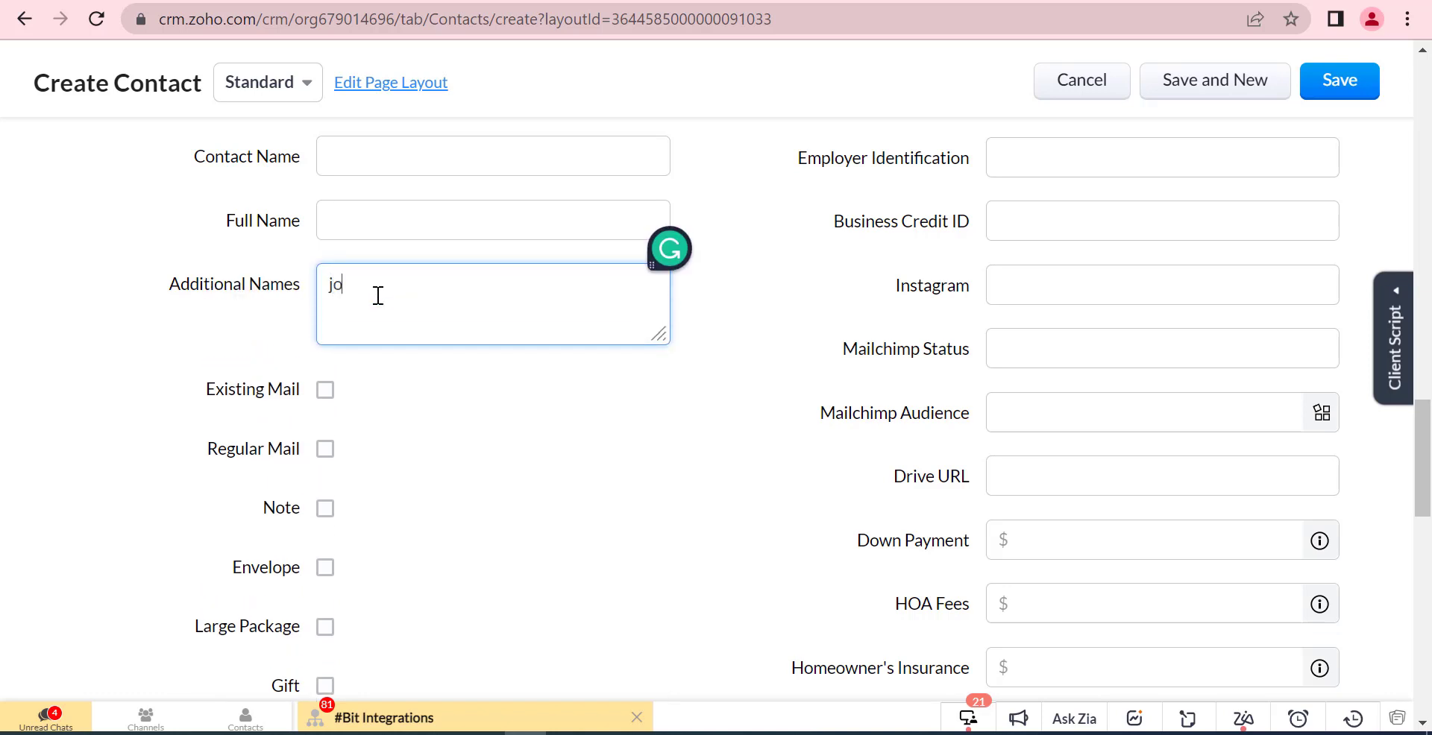
click(375, 231)
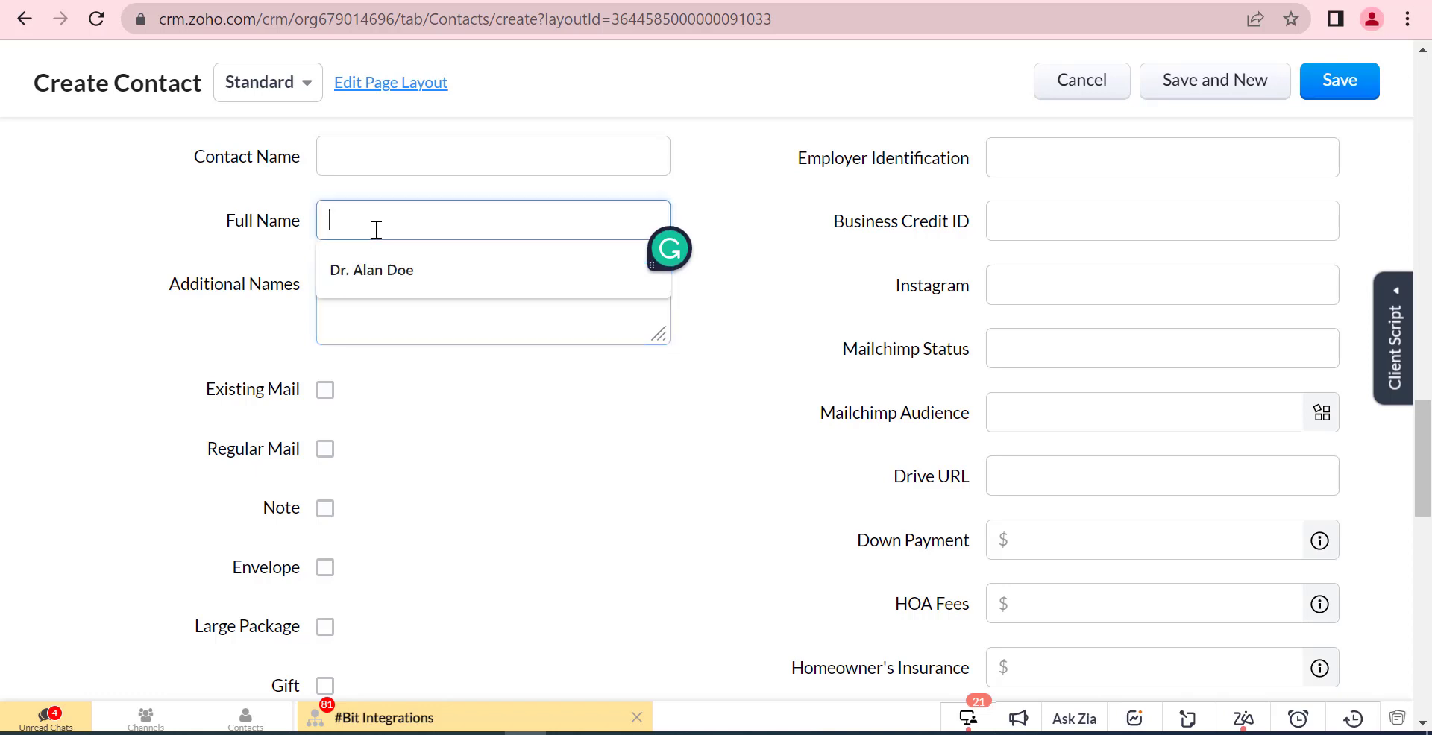
text(Test John)
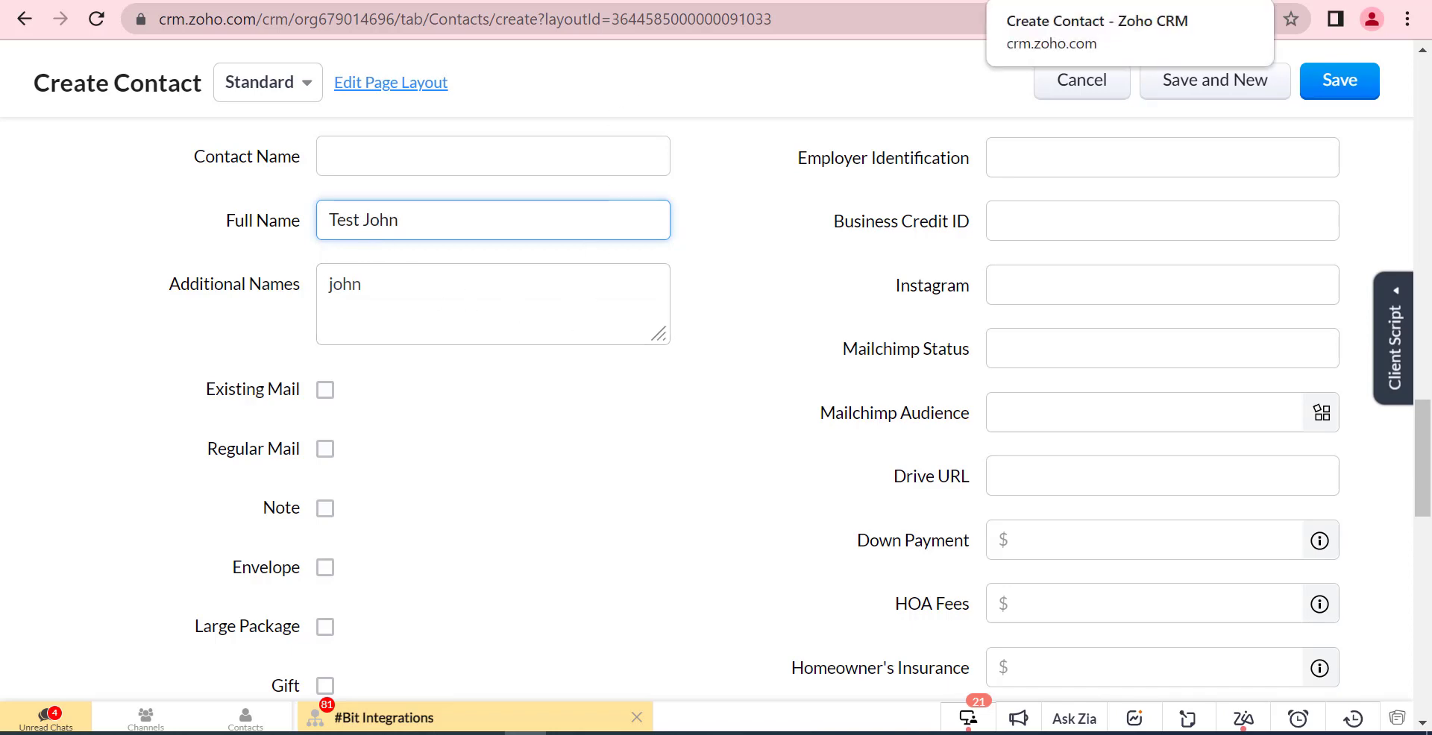
- Review the table columns in the open Mailbox Update web tab and return to the new contact form
key(ctrl+Tab)
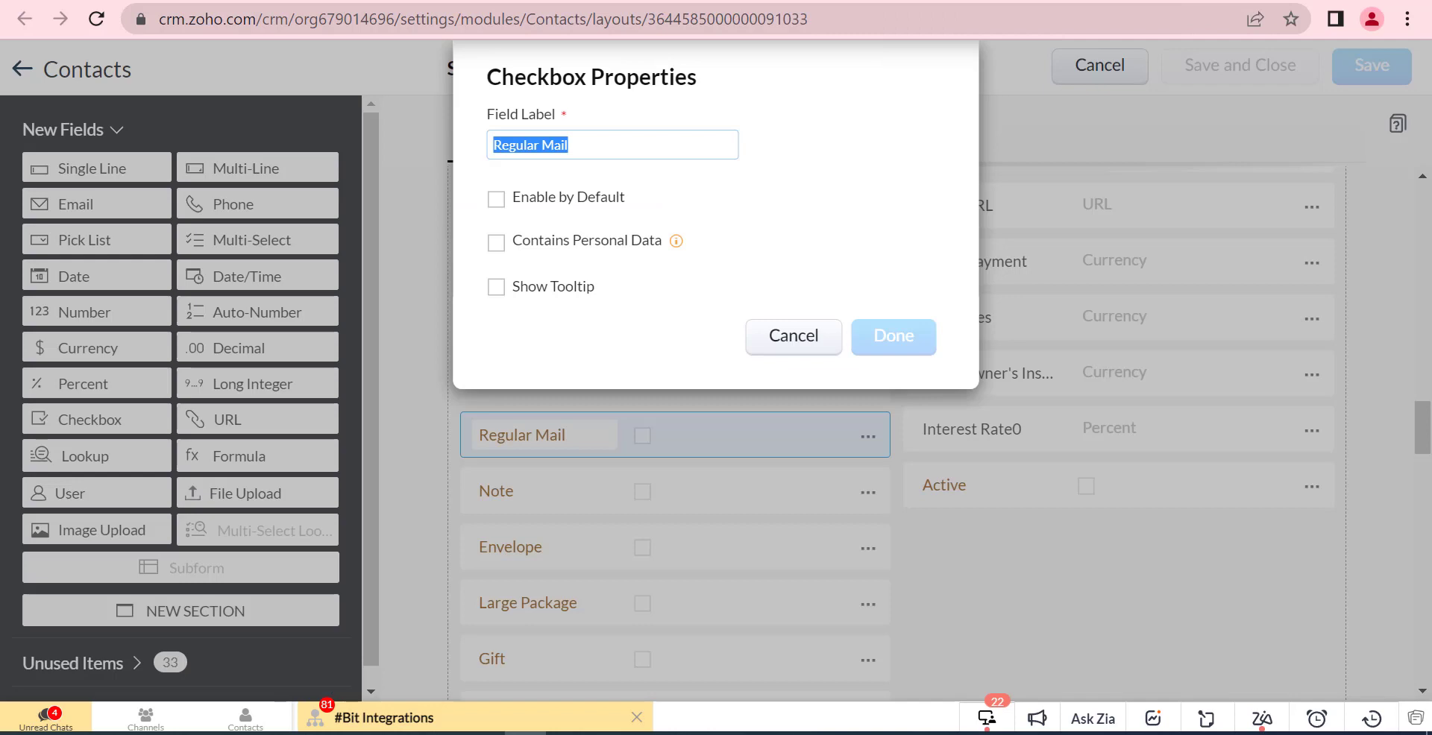
key(ctrl+Tab)
key(ctrl+Tab)
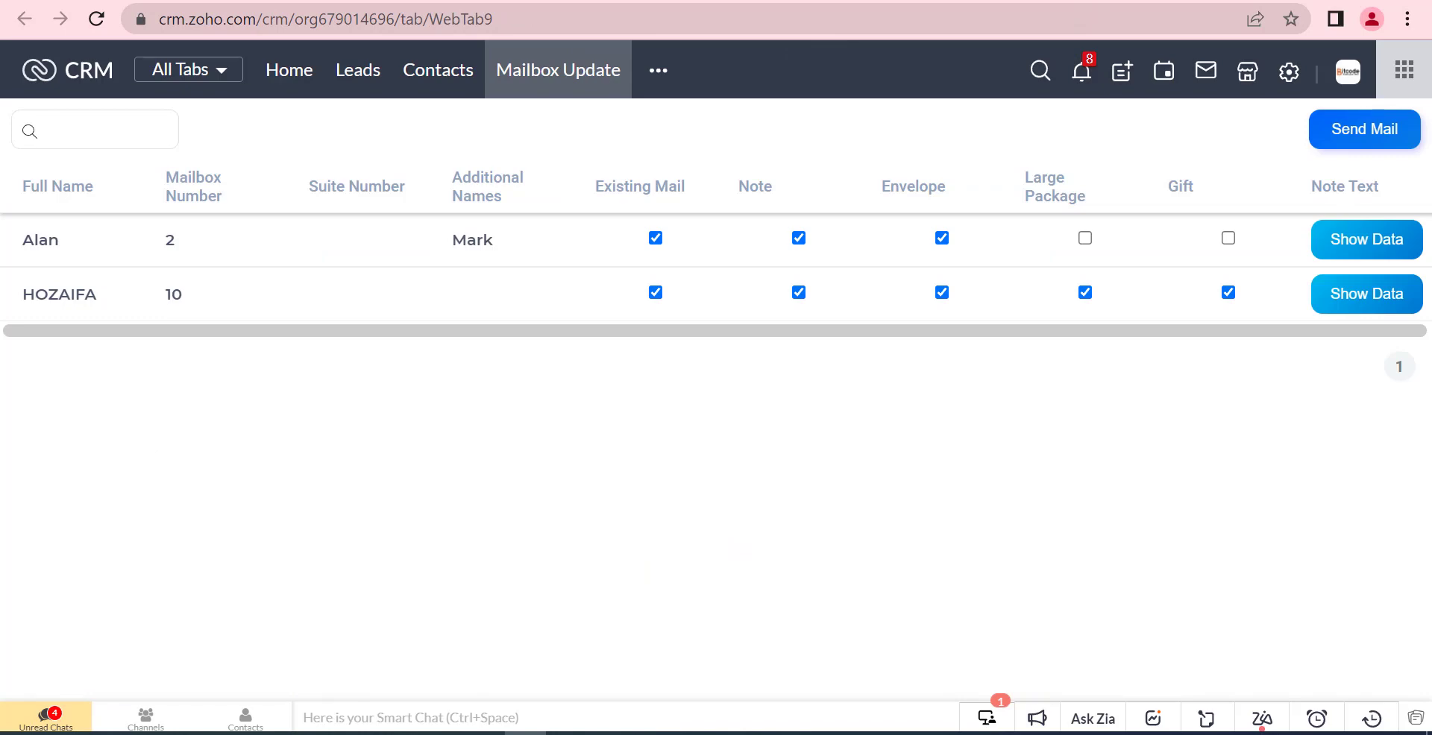
key(ctrl+Tab)
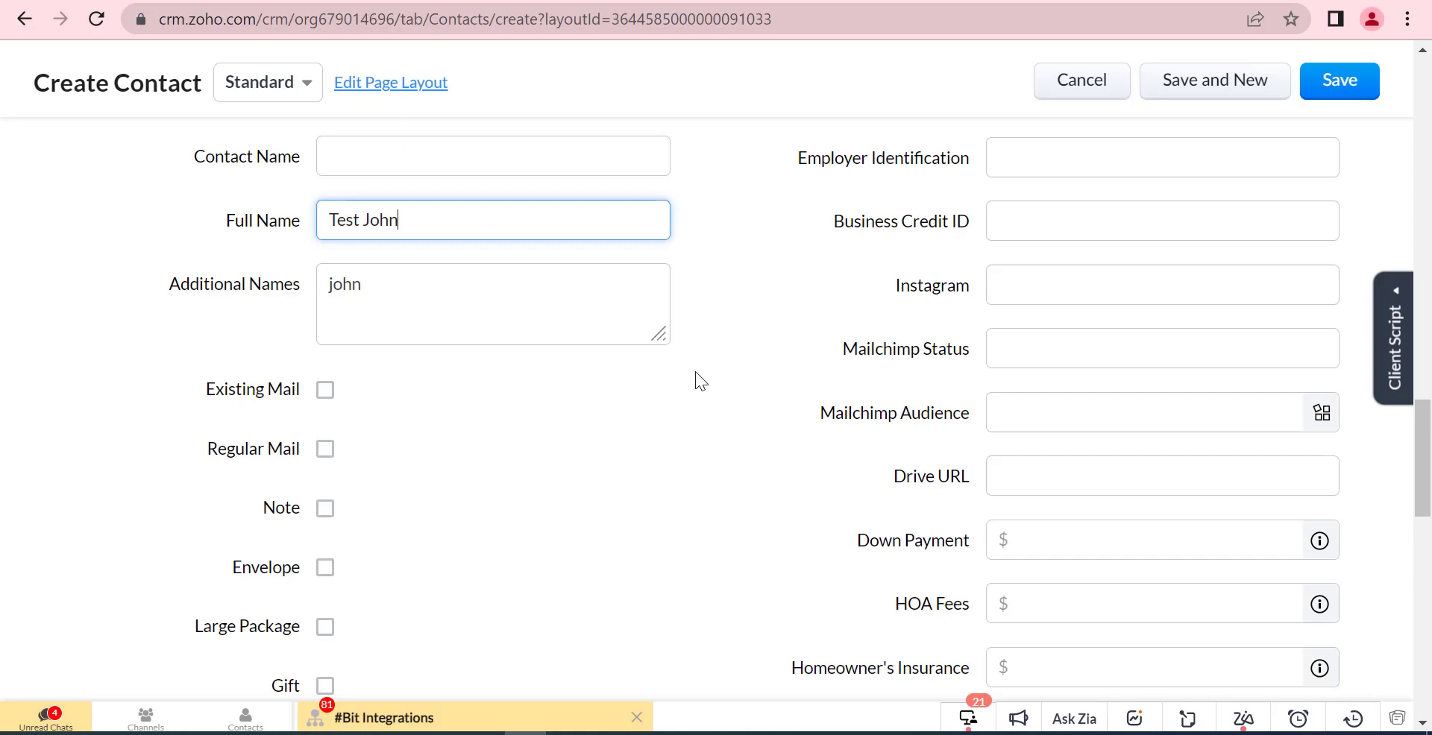
- Find the Mailbox Number field by searching the page for "mailbo" and set it to 3
key(ctrl+f)
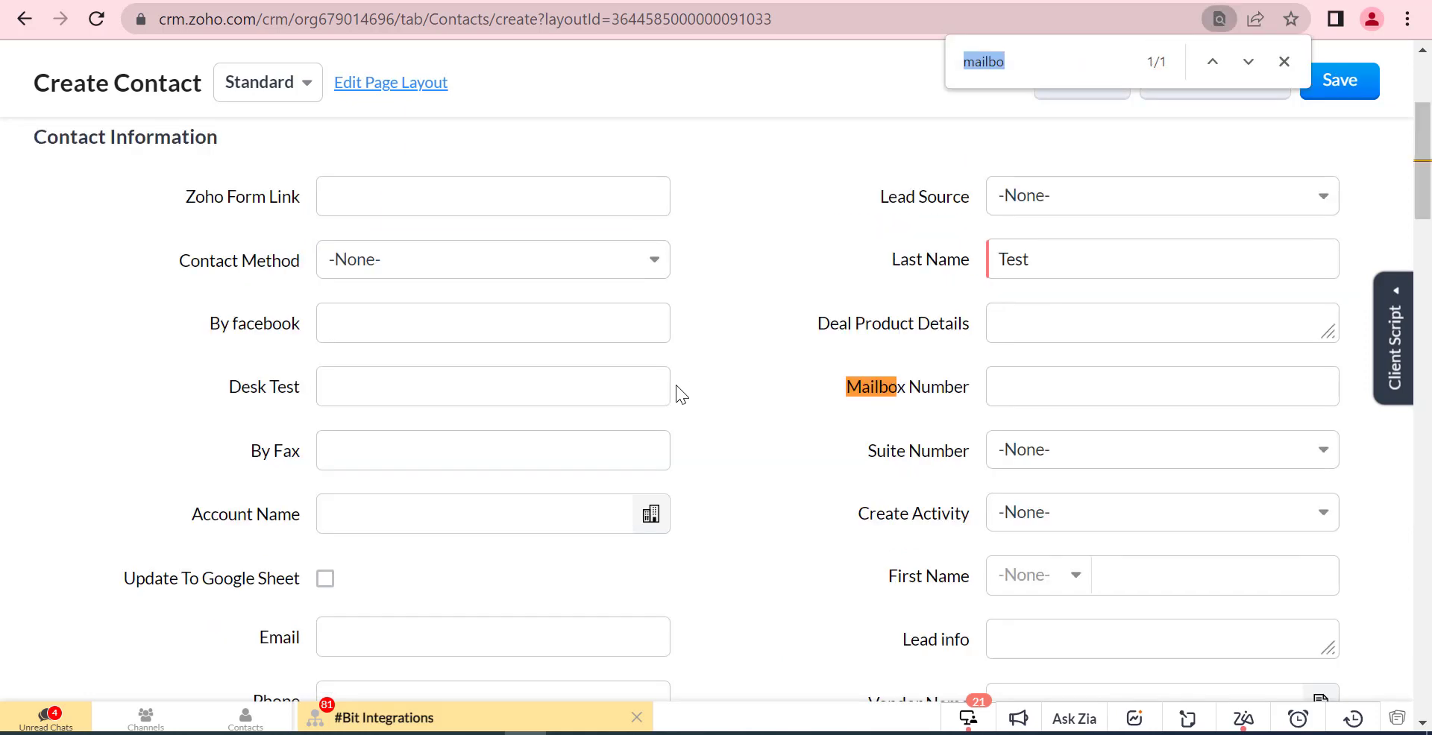
click(1018, 399)
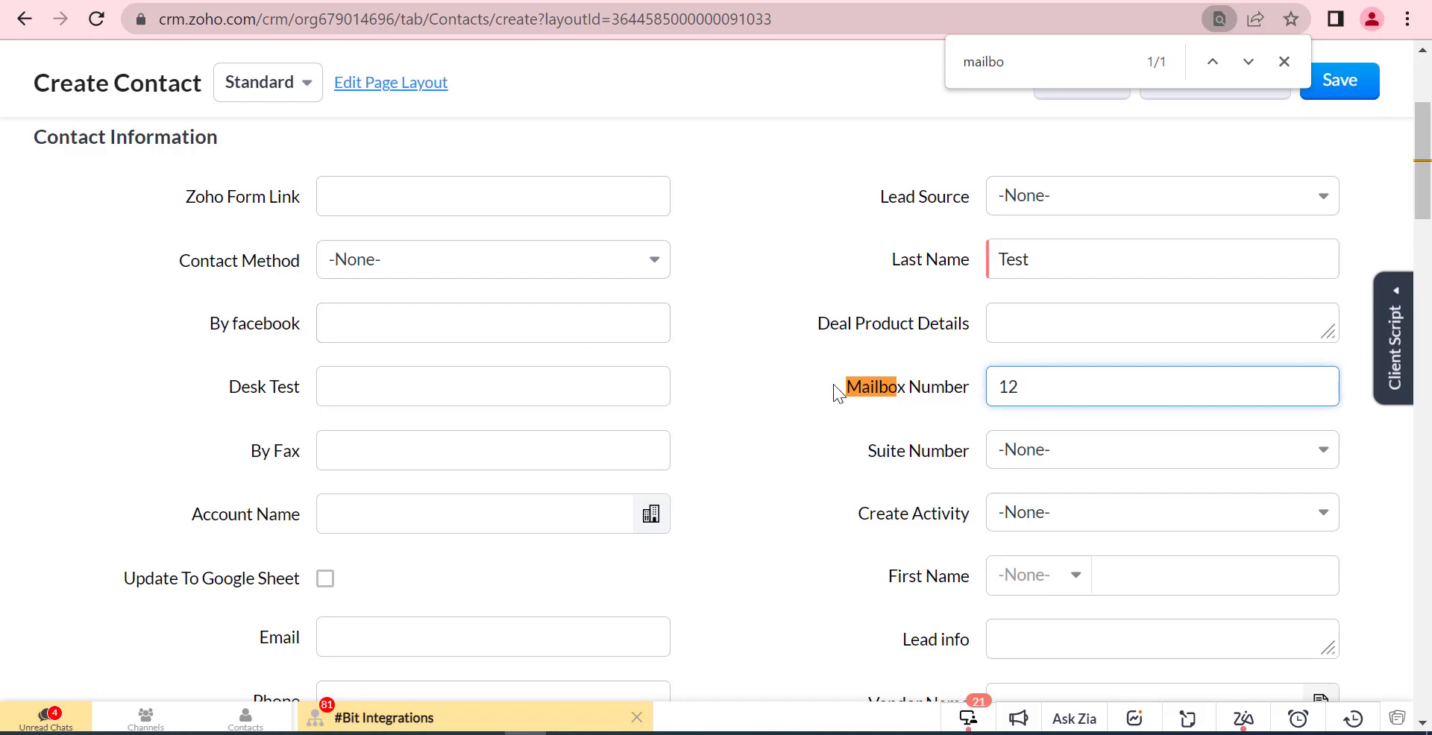
key(BackSpace)
key(BackSpace)
text(3)
click(789, 406)
scroll(789, 405, down, 2)
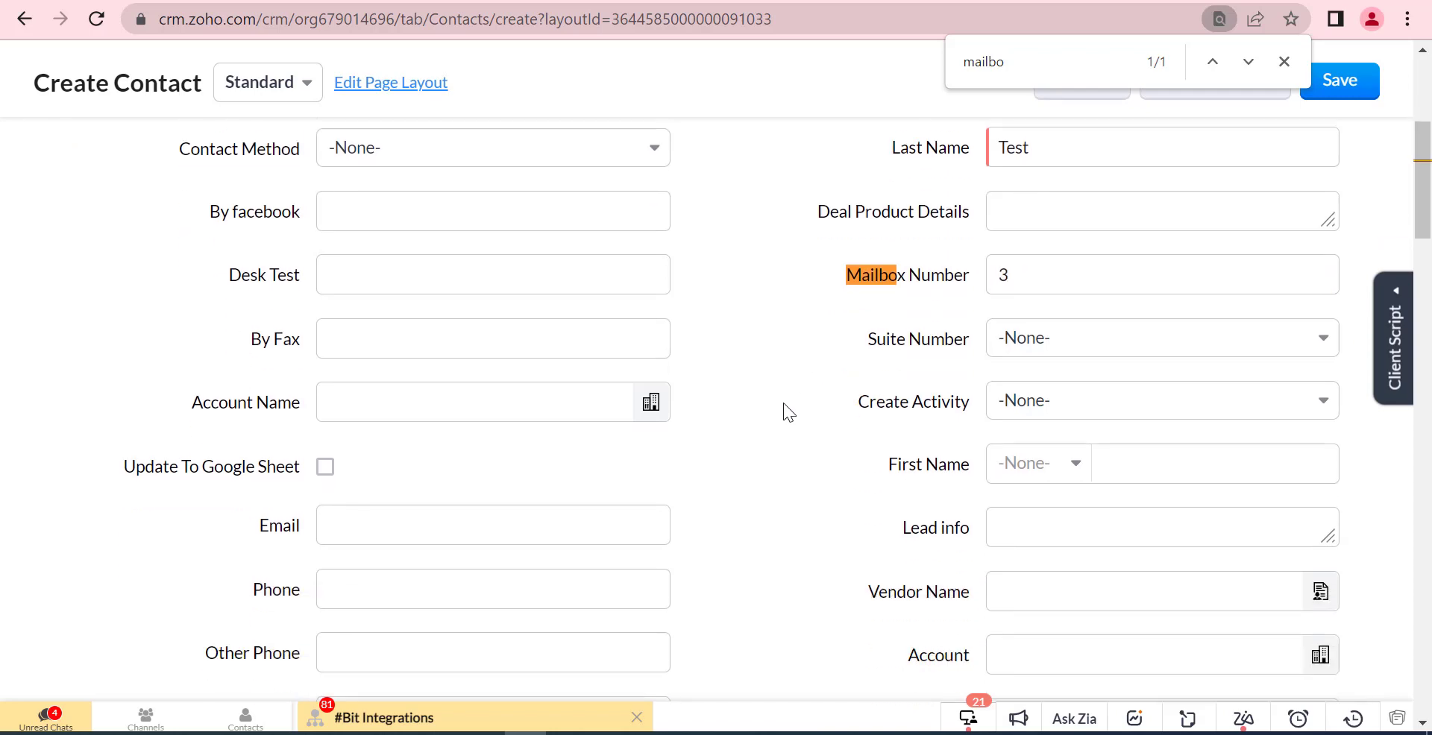
- Mark the new contact as Active and close the page search
scroll(759, 403, down, 10)
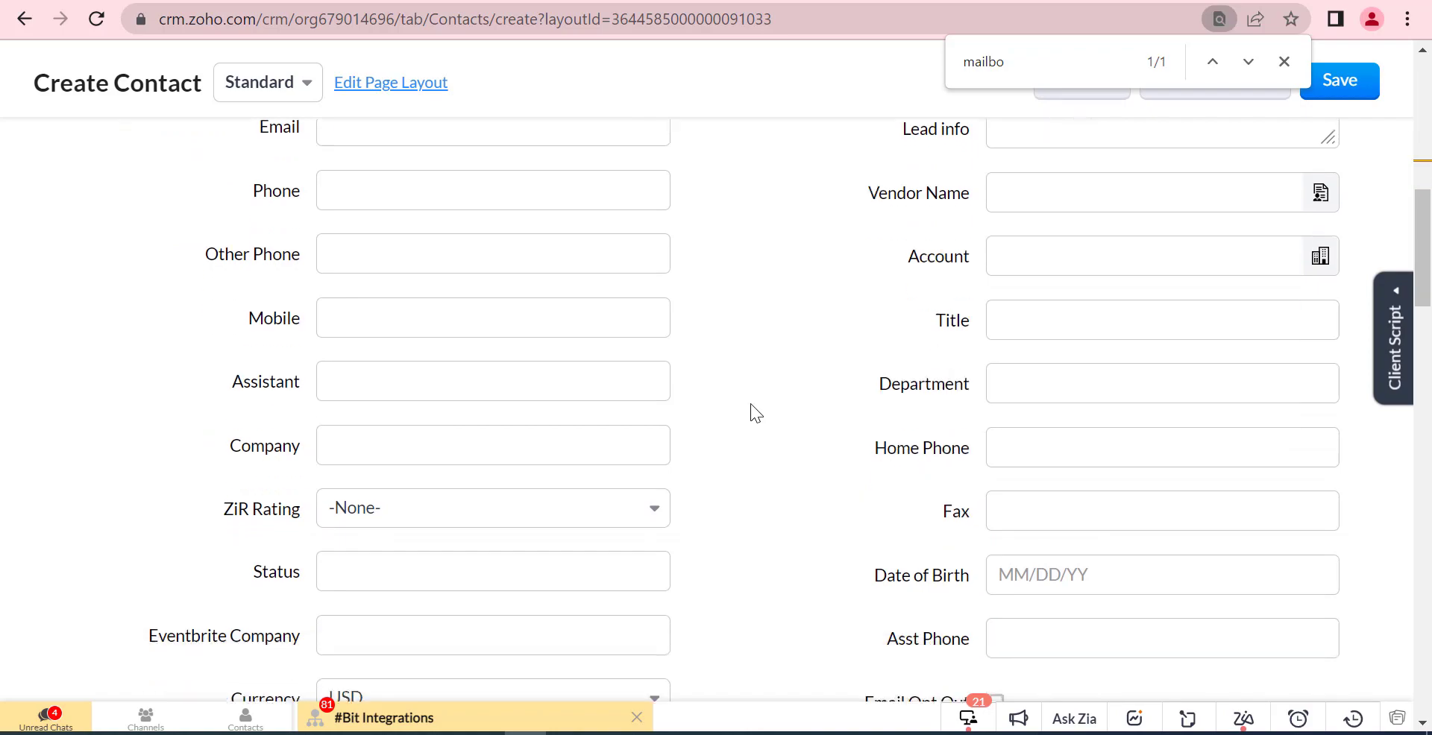
scroll(744, 405, down, 13)
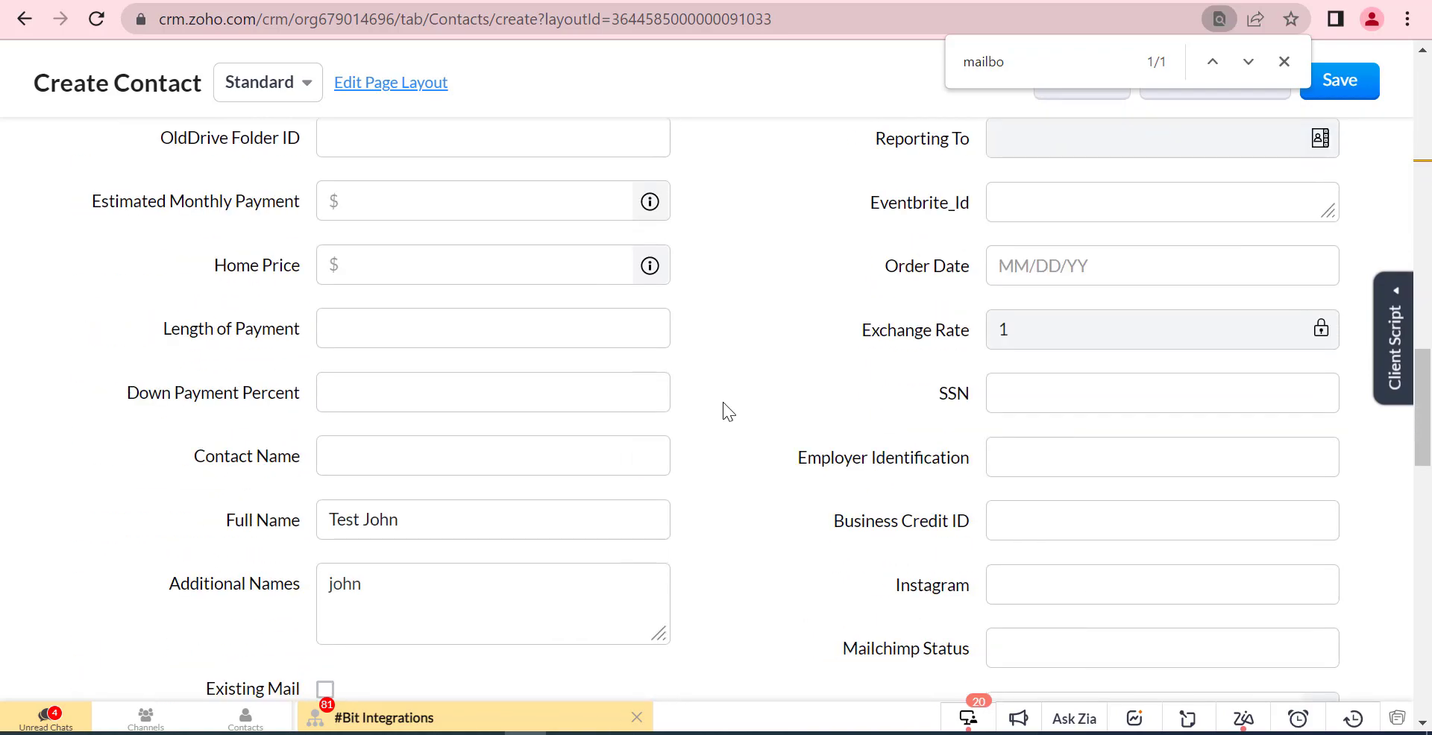
scroll(705, 401, up, 15)
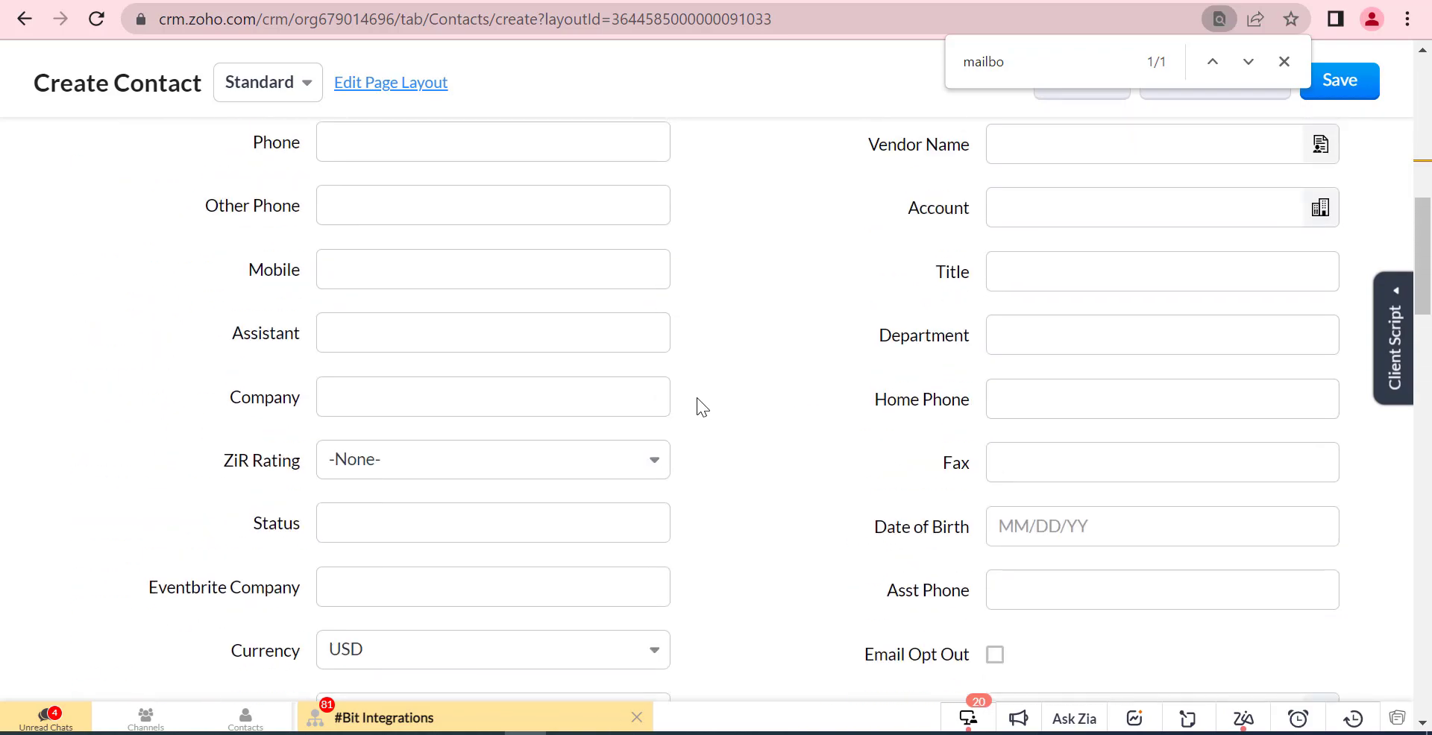
scroll(696, 397, down, 5)
scroll(692, 396, down, 8)
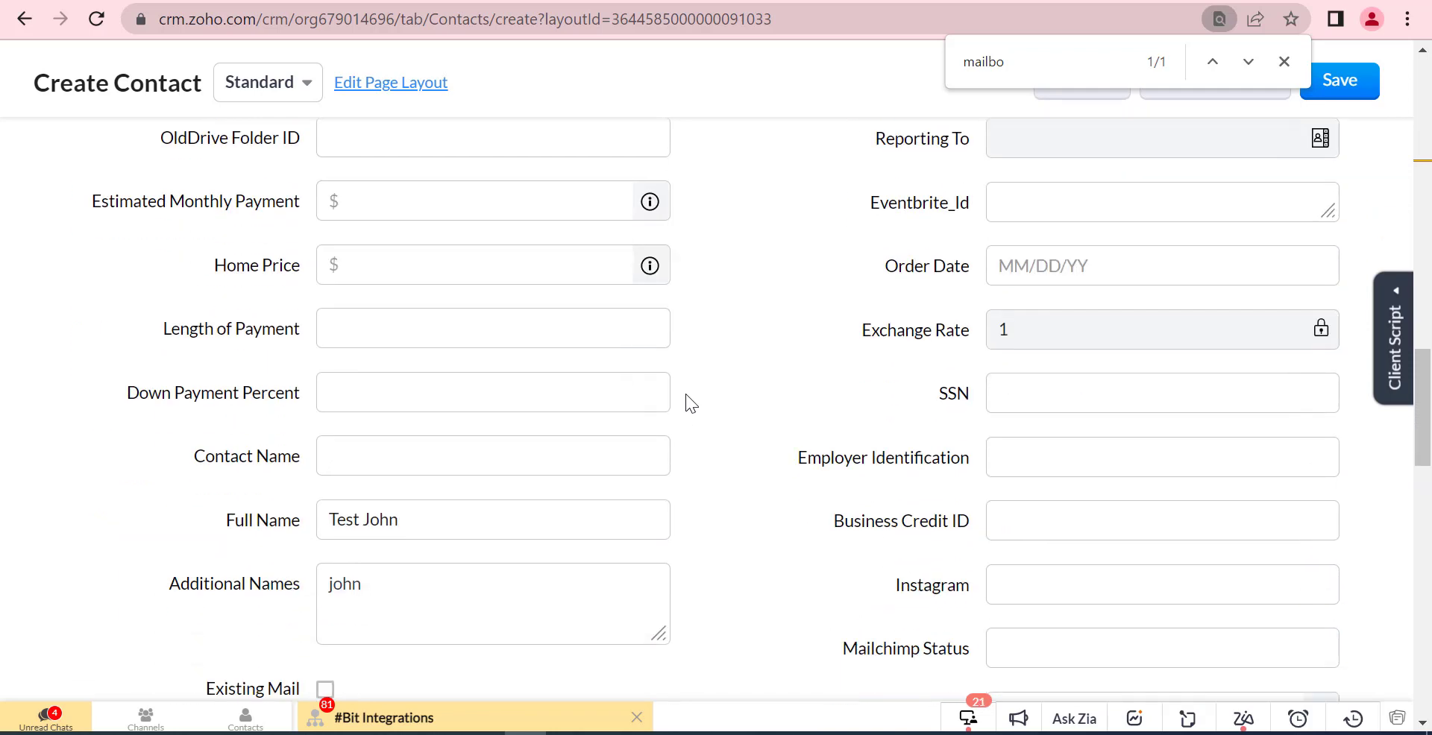
scroll(682, 396, down, 6)
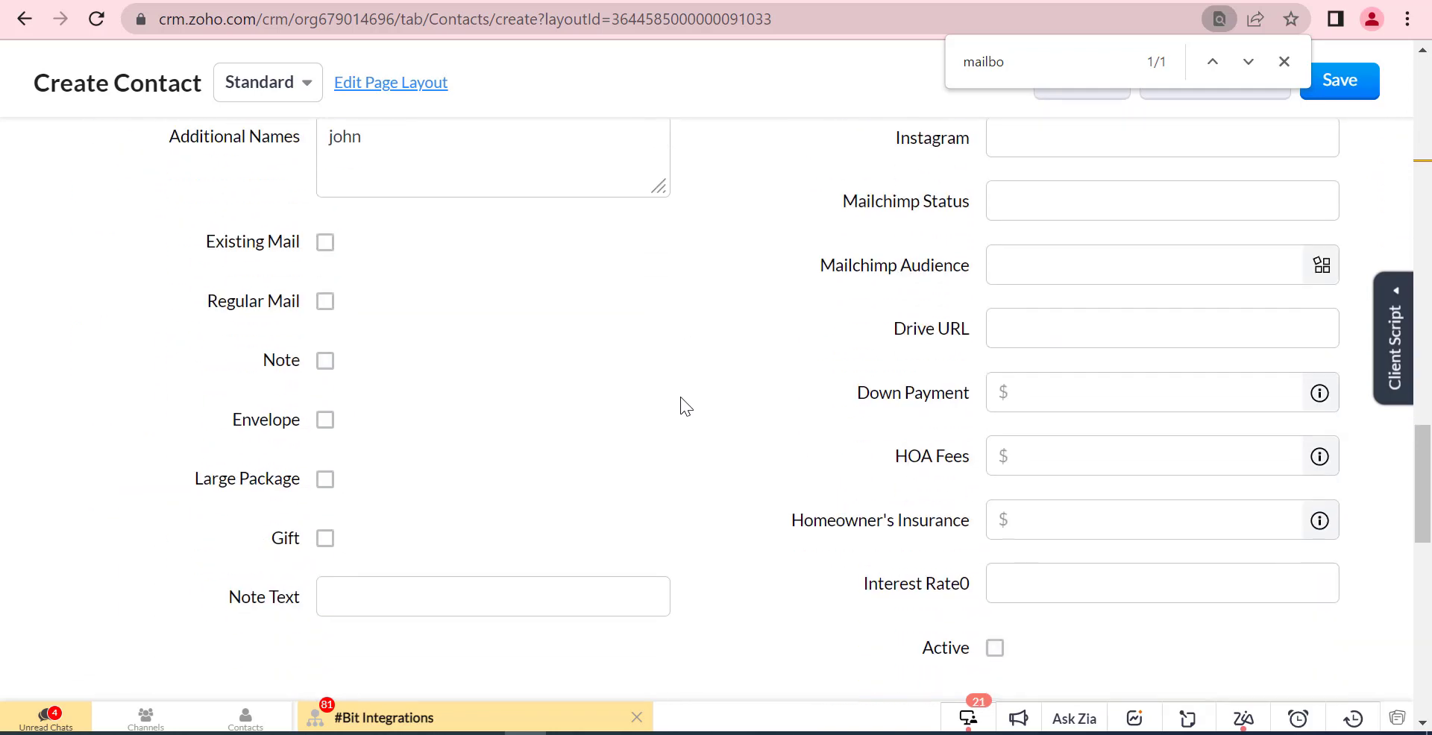
scroll(679, 396, down, 3)
scroll(679, 397, down, 3)
click(995, 201)
scroll(651, 328, up, 5)
scroll(651, 328, down, 2)
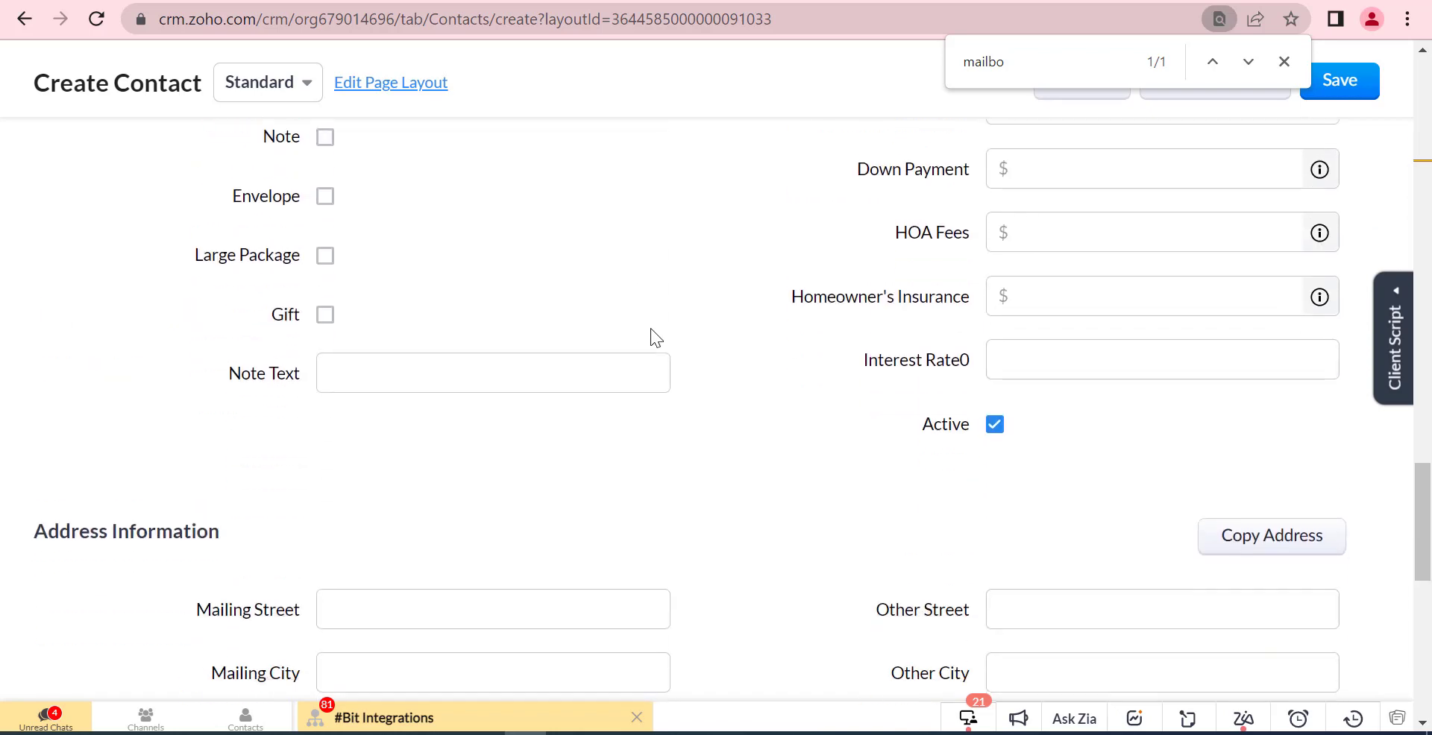
click(1285, 61)
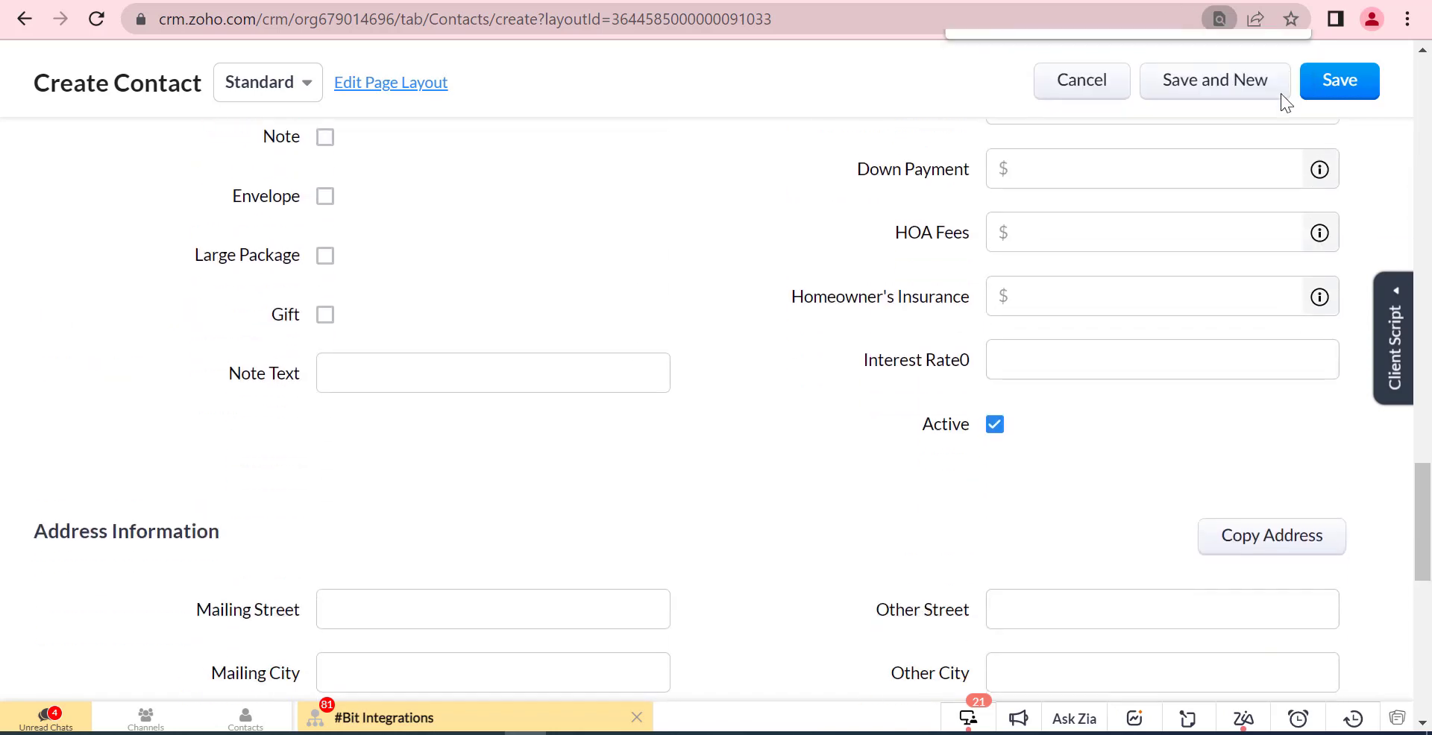
- Save the new contact and reload the Mailbox Update web tab
scroll(1001, 338, up, 5)
scroll(857, 466, up, 20)
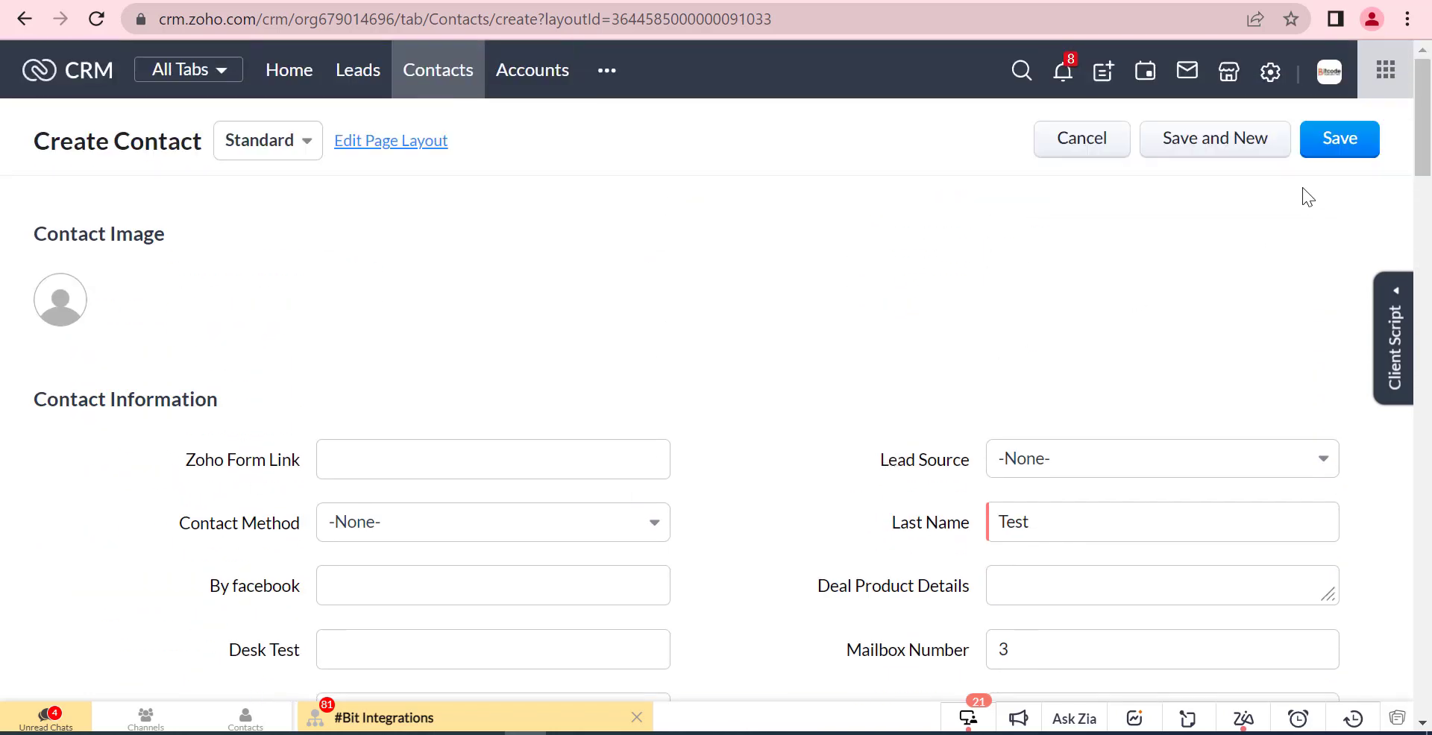
click(1342, 149)
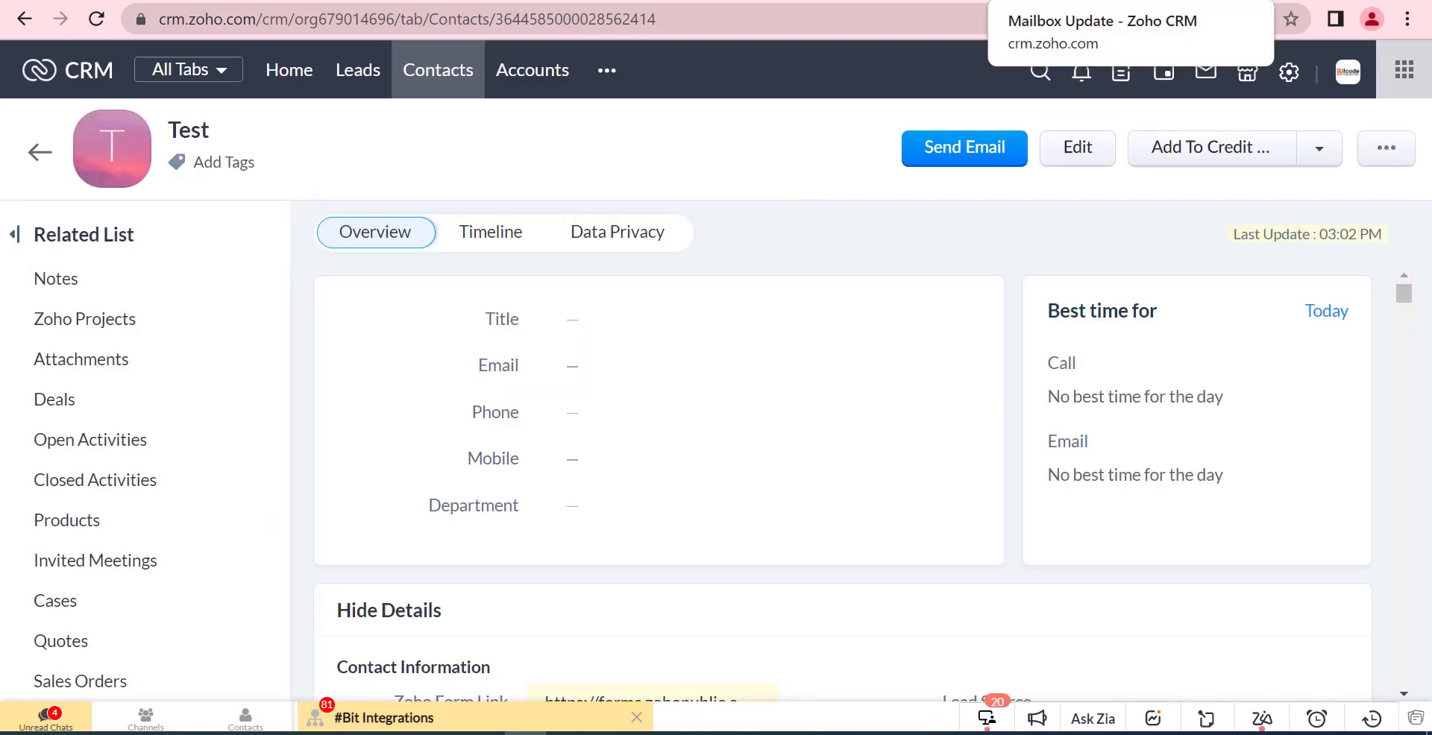
key(ctrl+Tab)
click(101, 23)
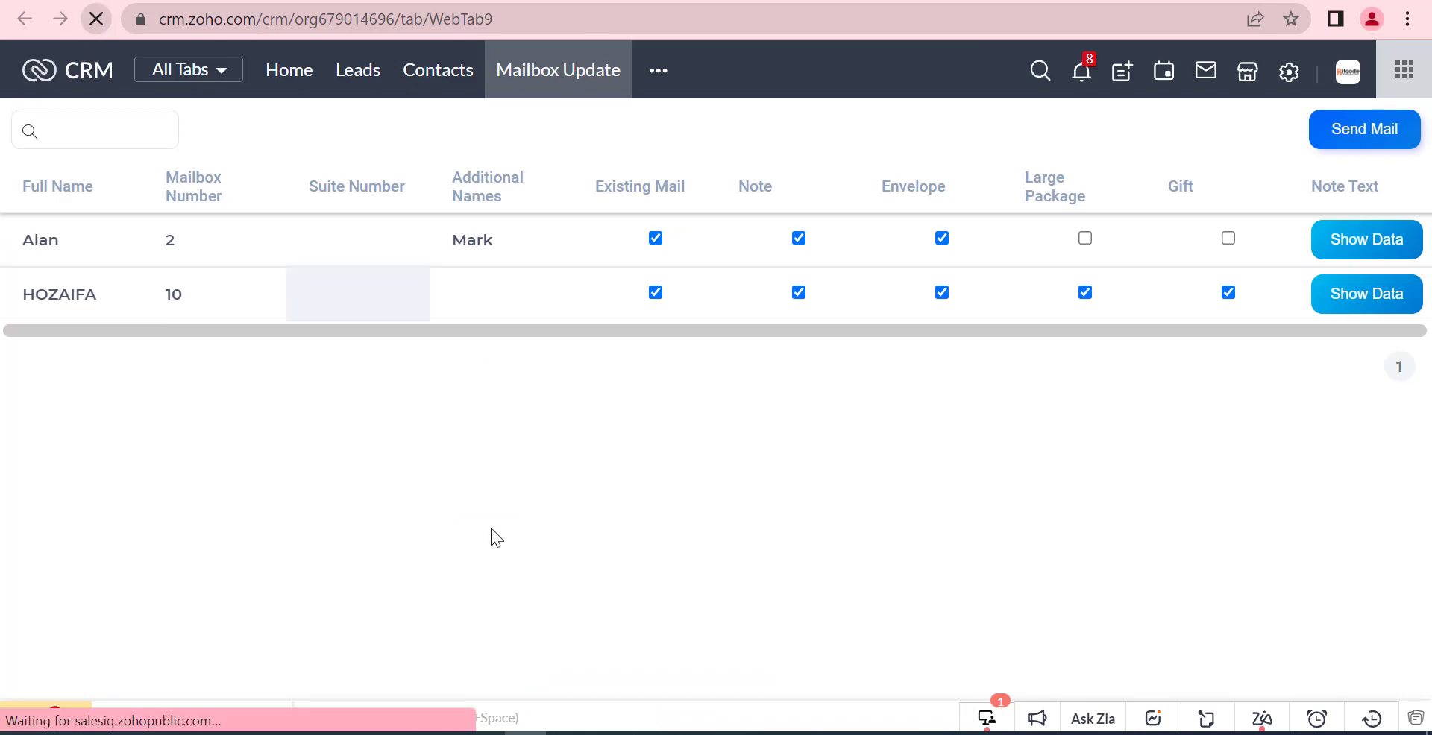
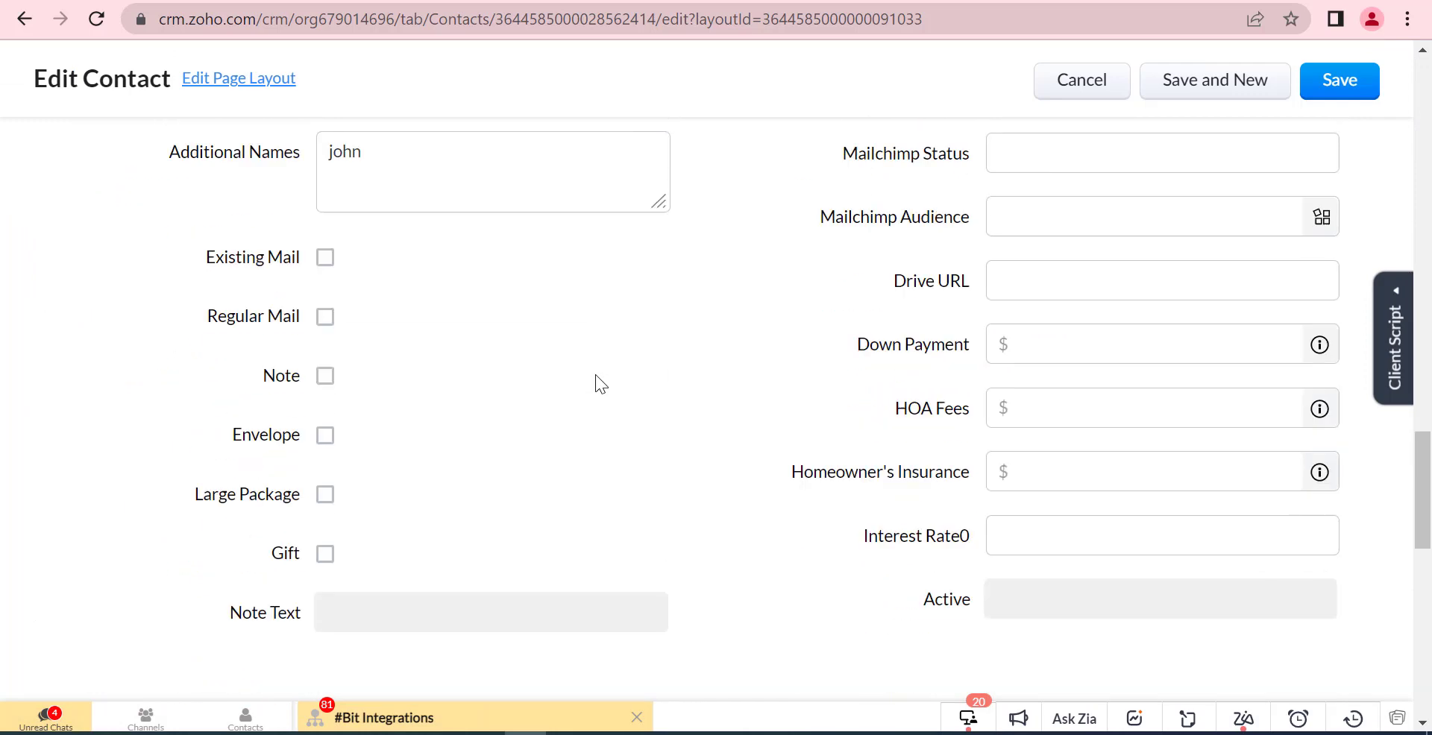
- Switch to the Mailbox Update table and tick Large Package and Gift for the contact with mailbox number 2
scroll(358, 299, up, 3)
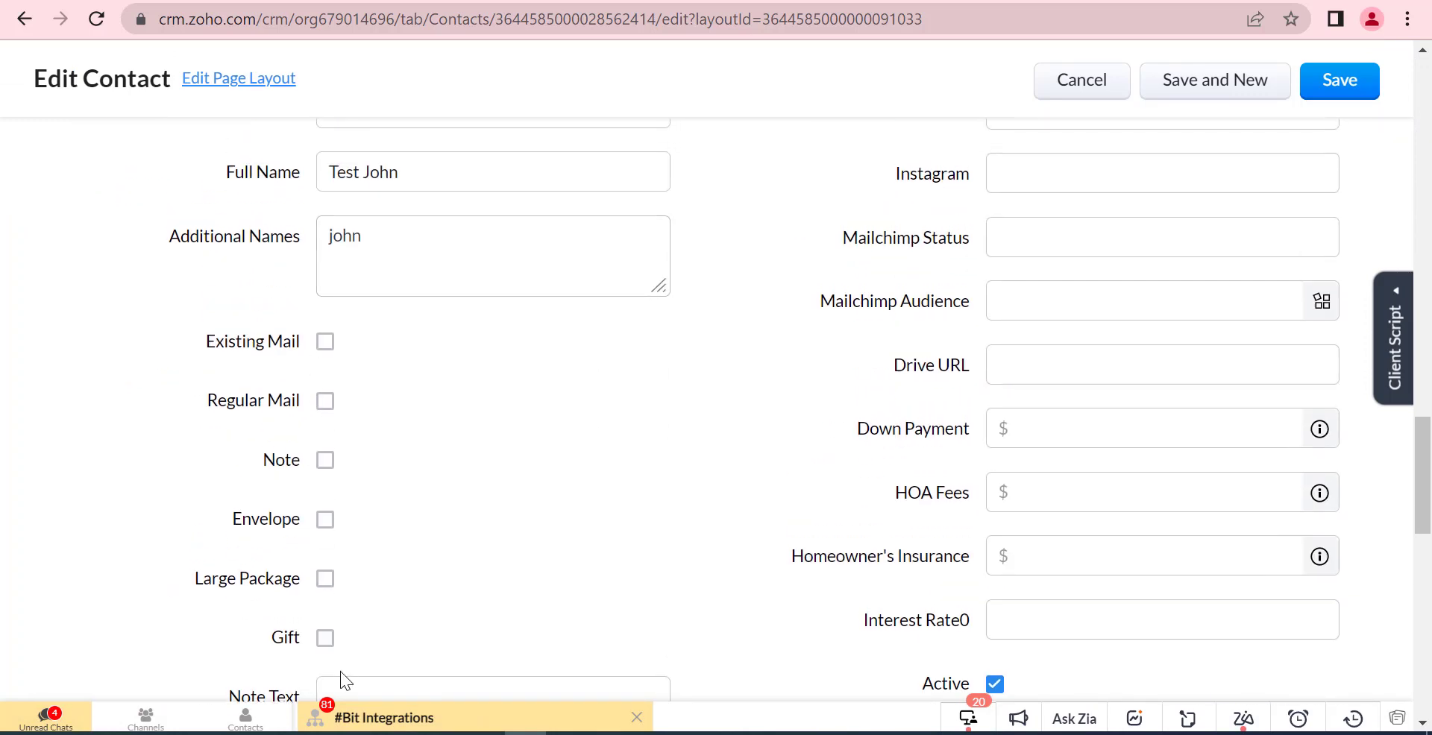
scroll(467, 422, down, 1)
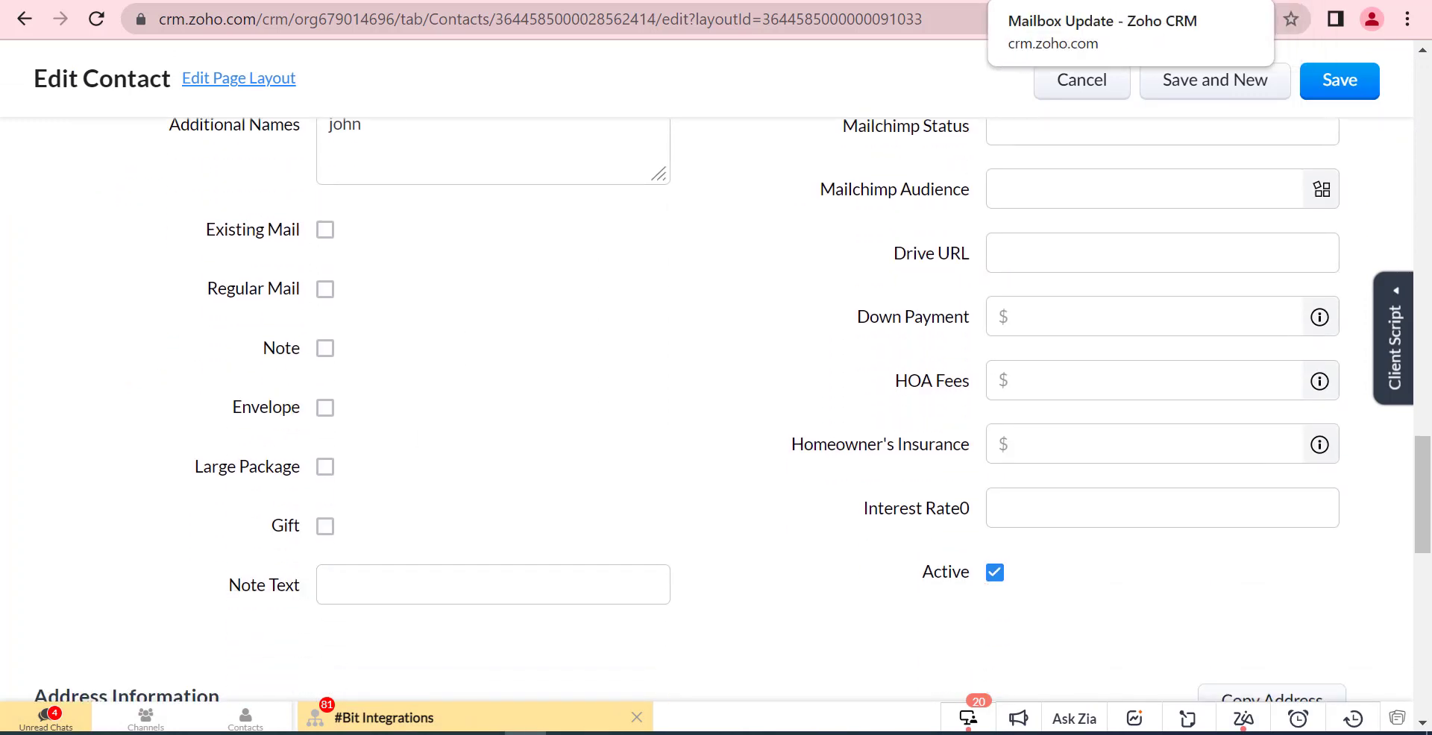
click(1059, 0)
click(1085, 292)
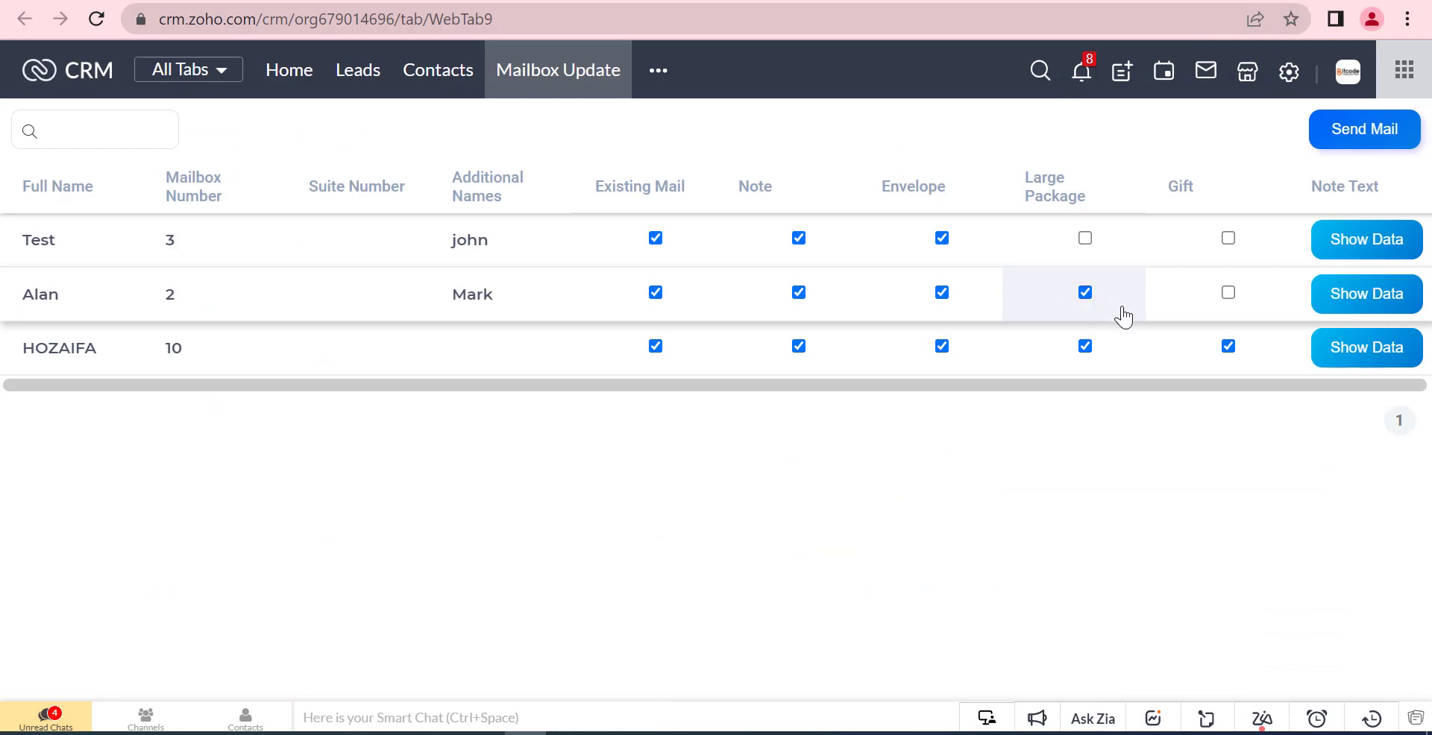
click(1228, 292)
- Replace the note text of the contact with mailbox number 2 with "Note Update", save it and send the mail
click(1337, 299)
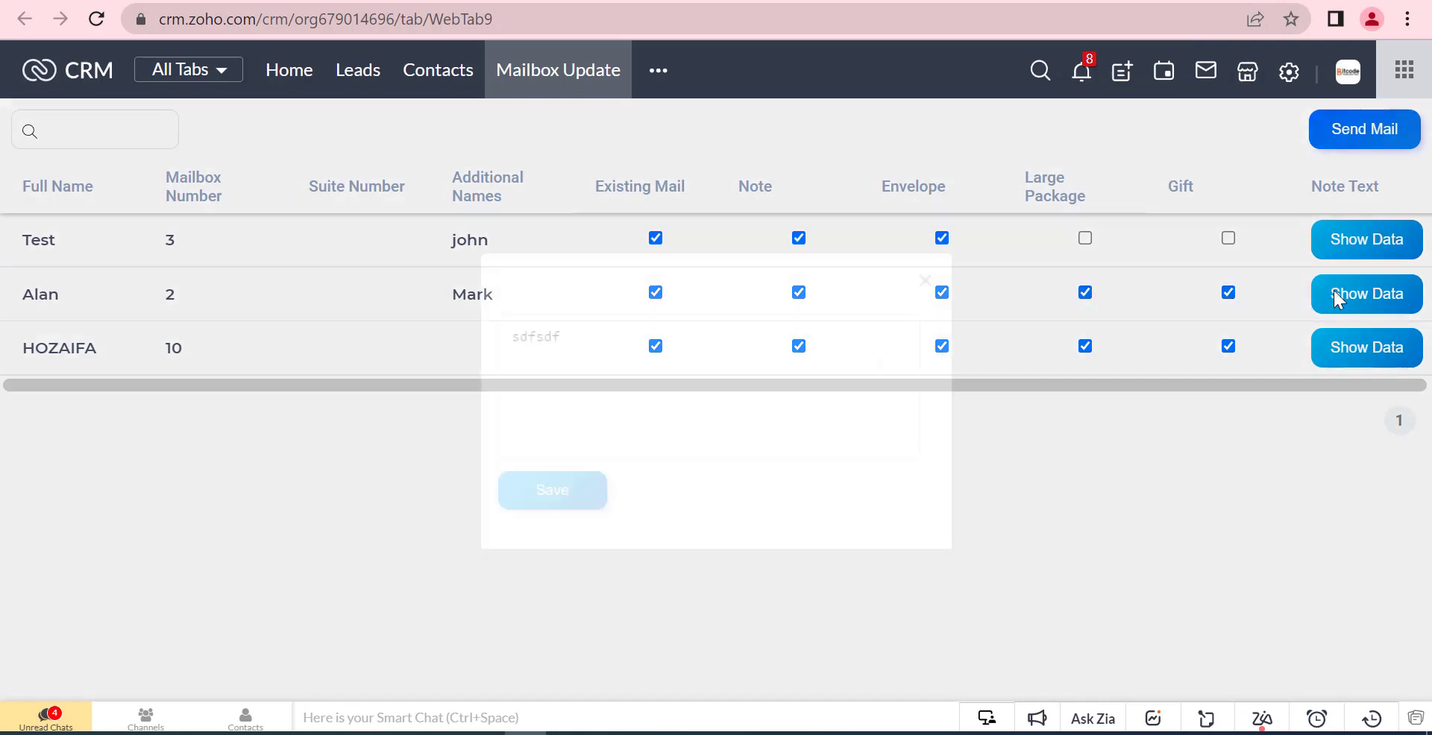
click(602, 367)
key(ctrl+a)
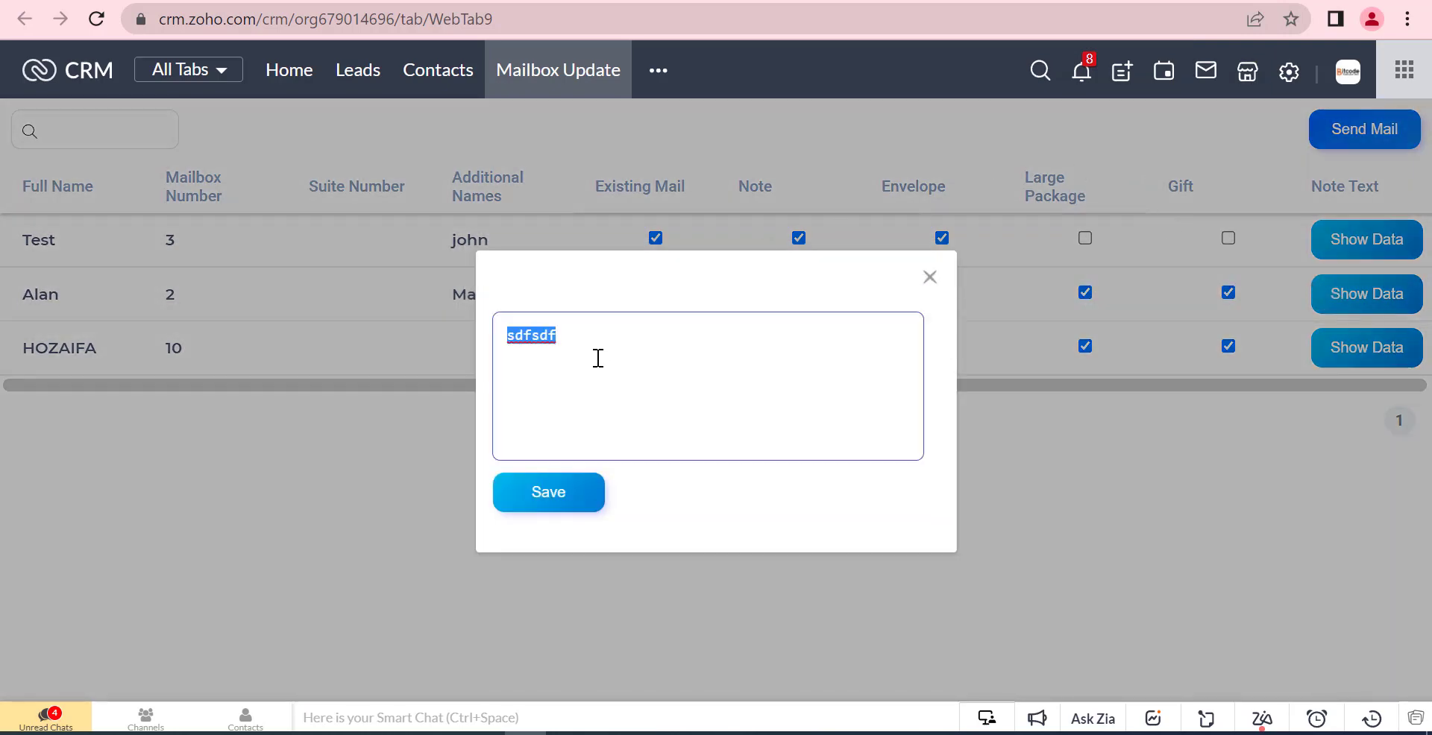
text(Not)
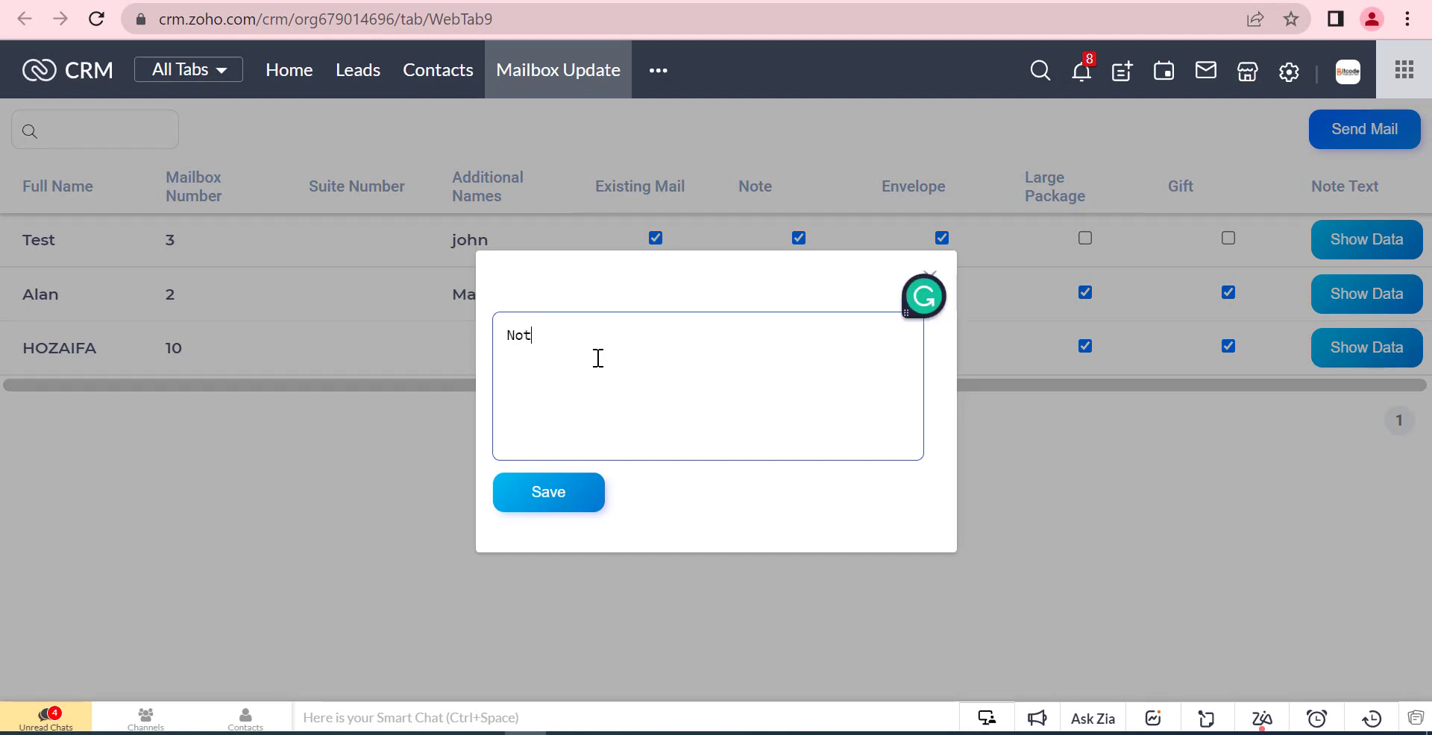
text(e Update)
click(540, 509)
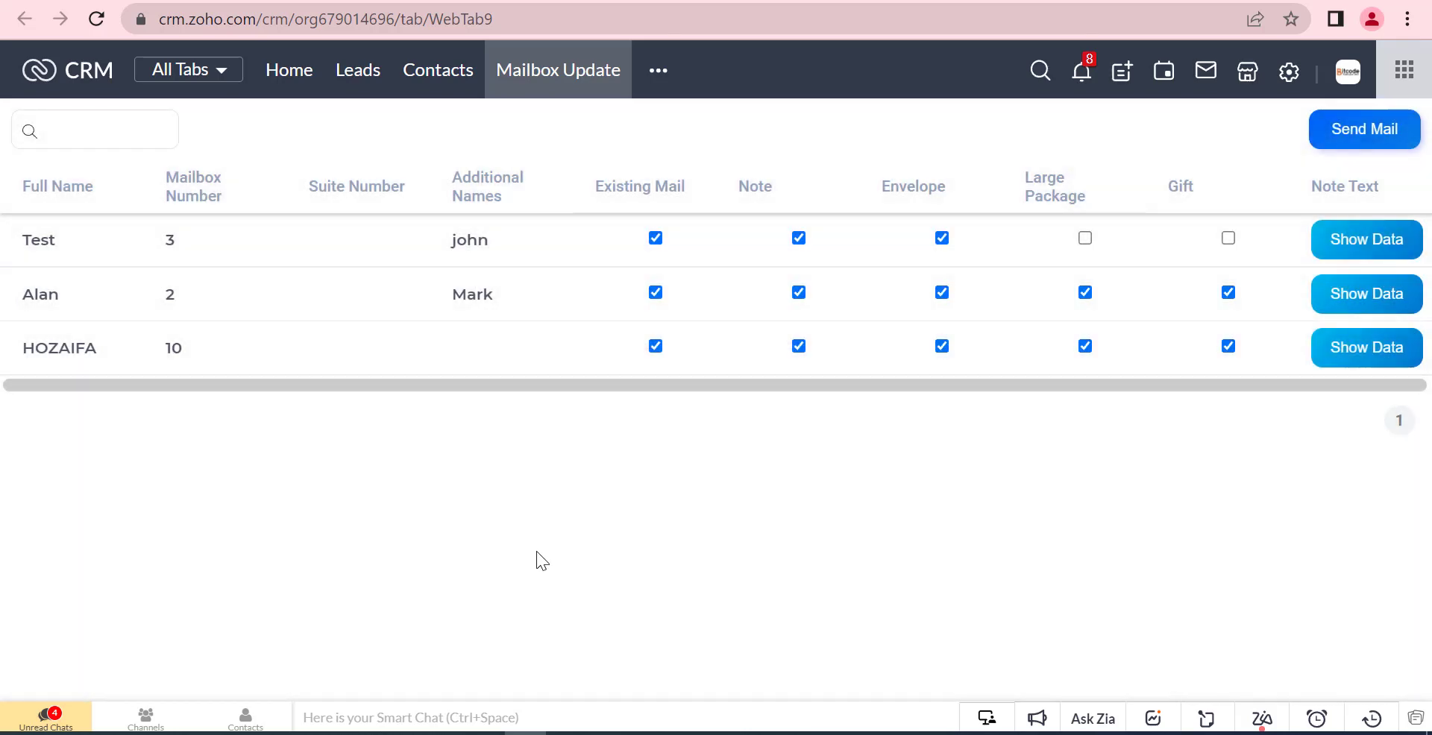
click(1343, 131)
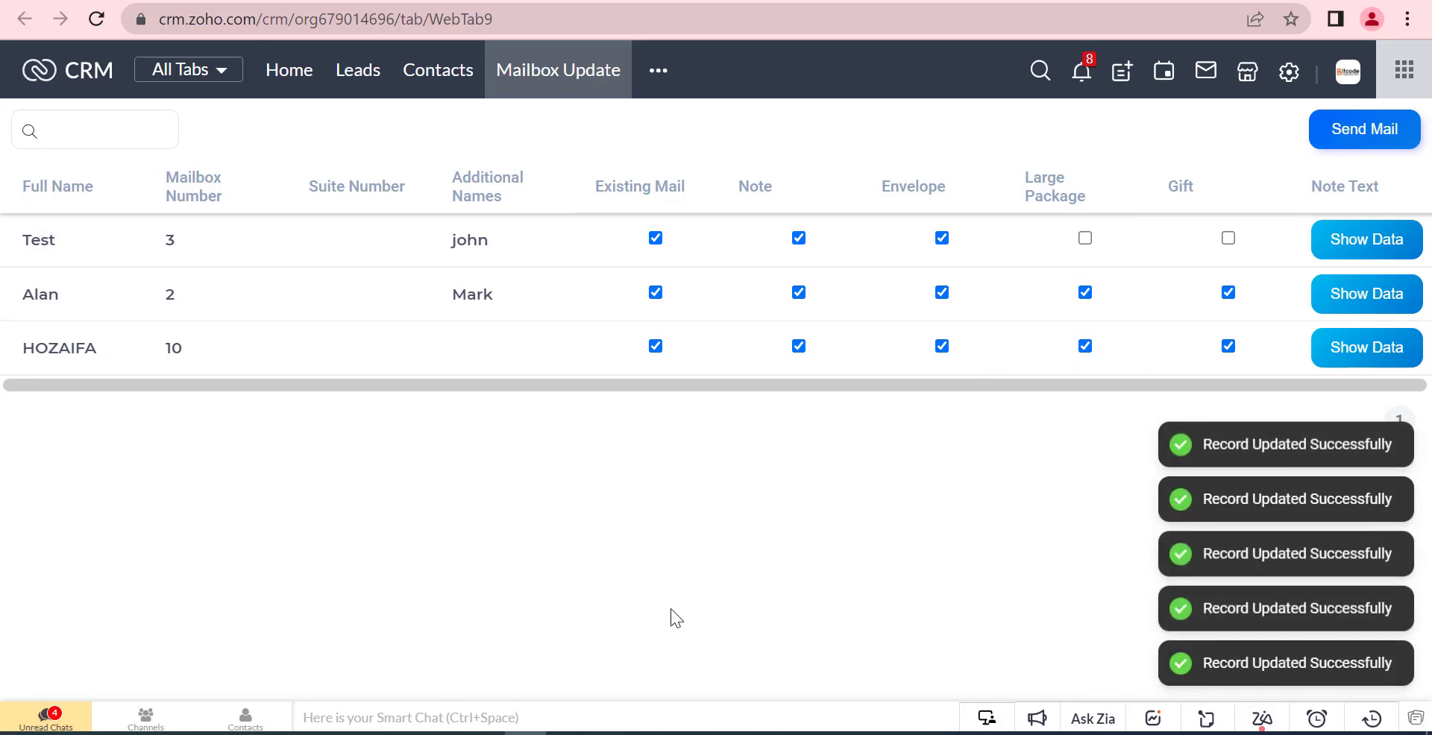
- Tick Large Package and Gift for the Test contact and send the mail
click(1086, 240)
click(1227, 239)
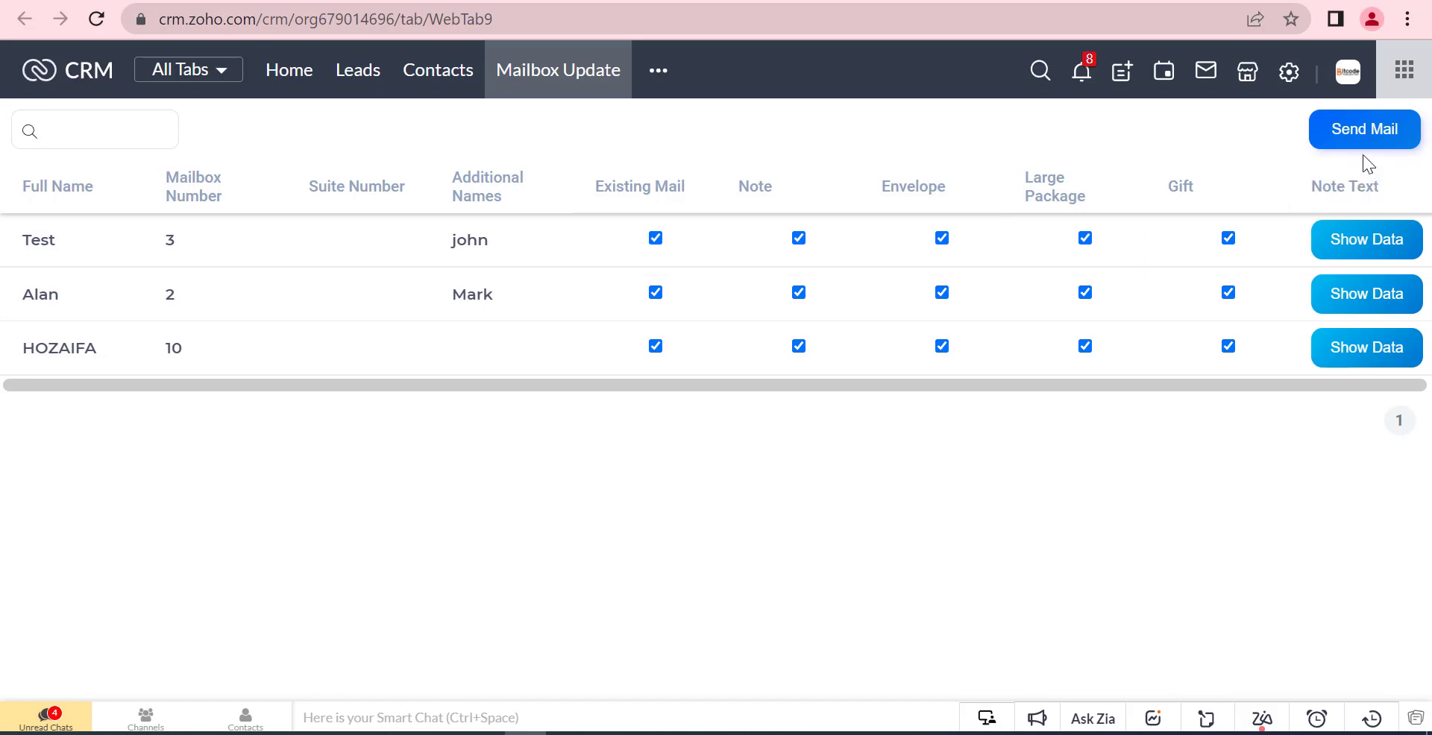
click(1328, 126)
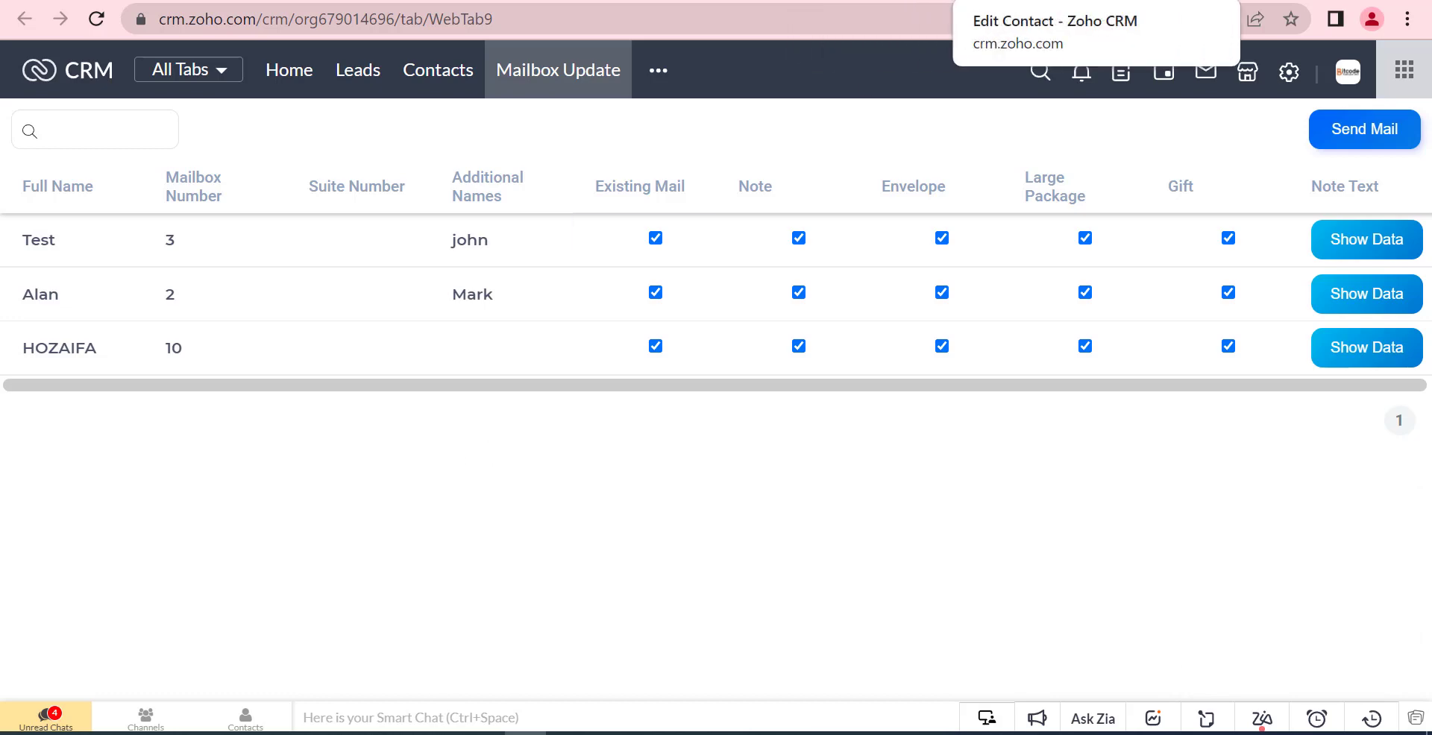
- Reload the Test contact's edit form and check its mail checkboxes, Note Text and remaining fields against the Mailbox Update table
click(103, 11)
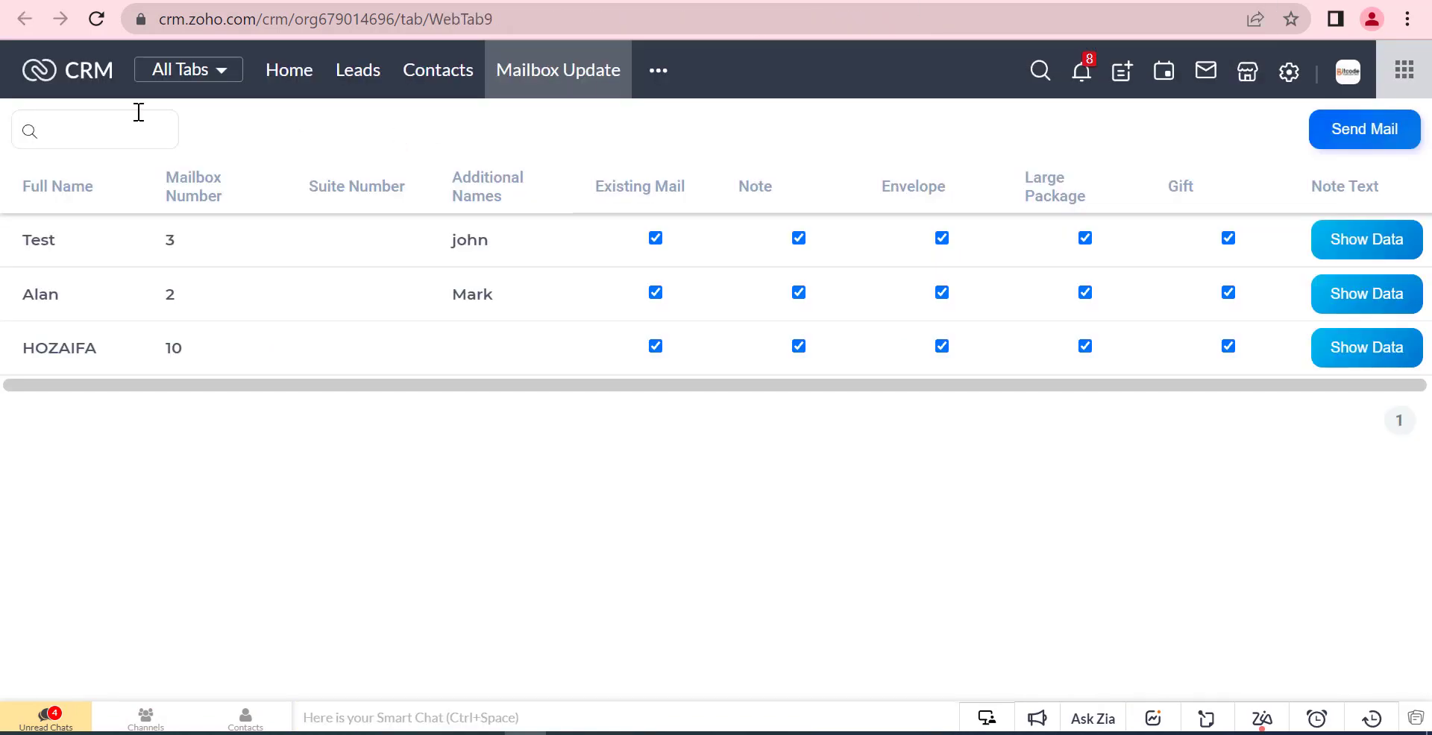
click(96, 19)
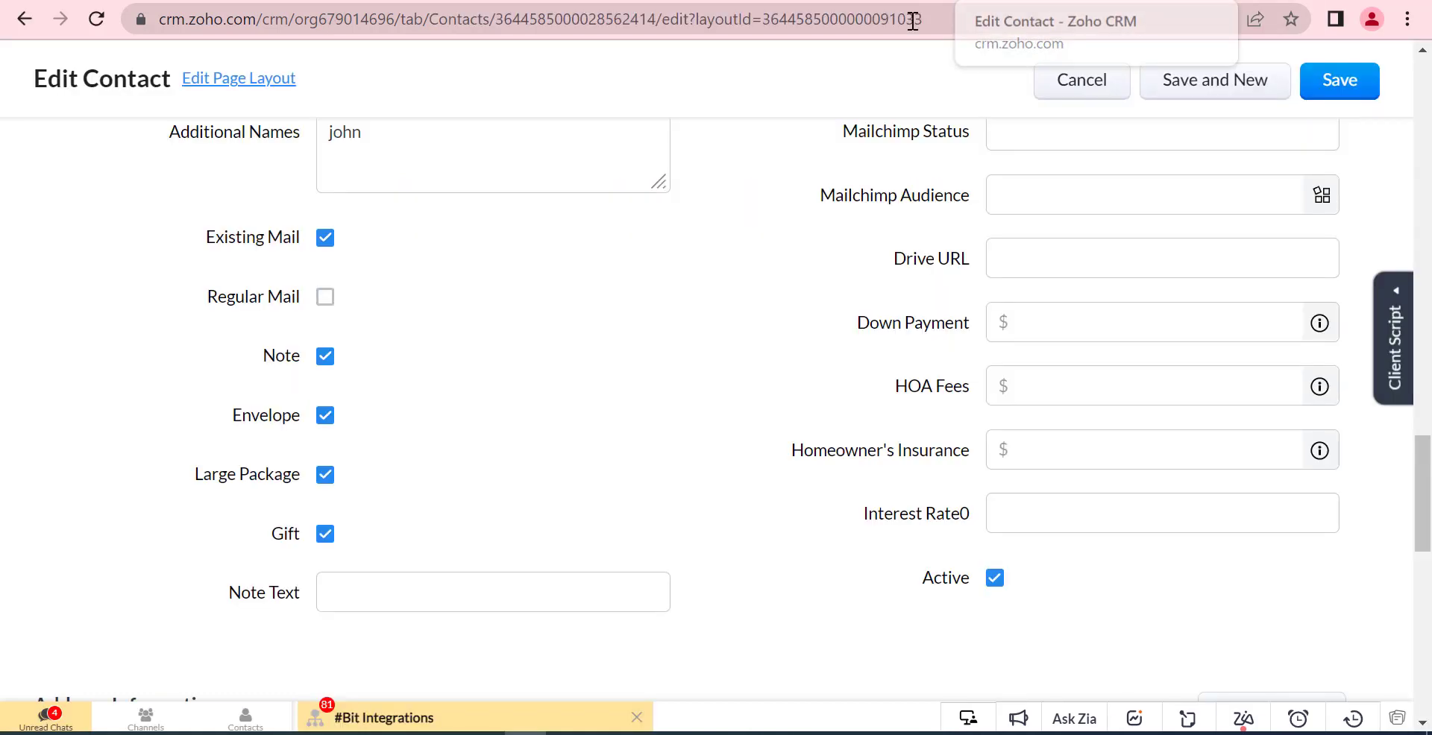
scroll(305, 280, down, 3)
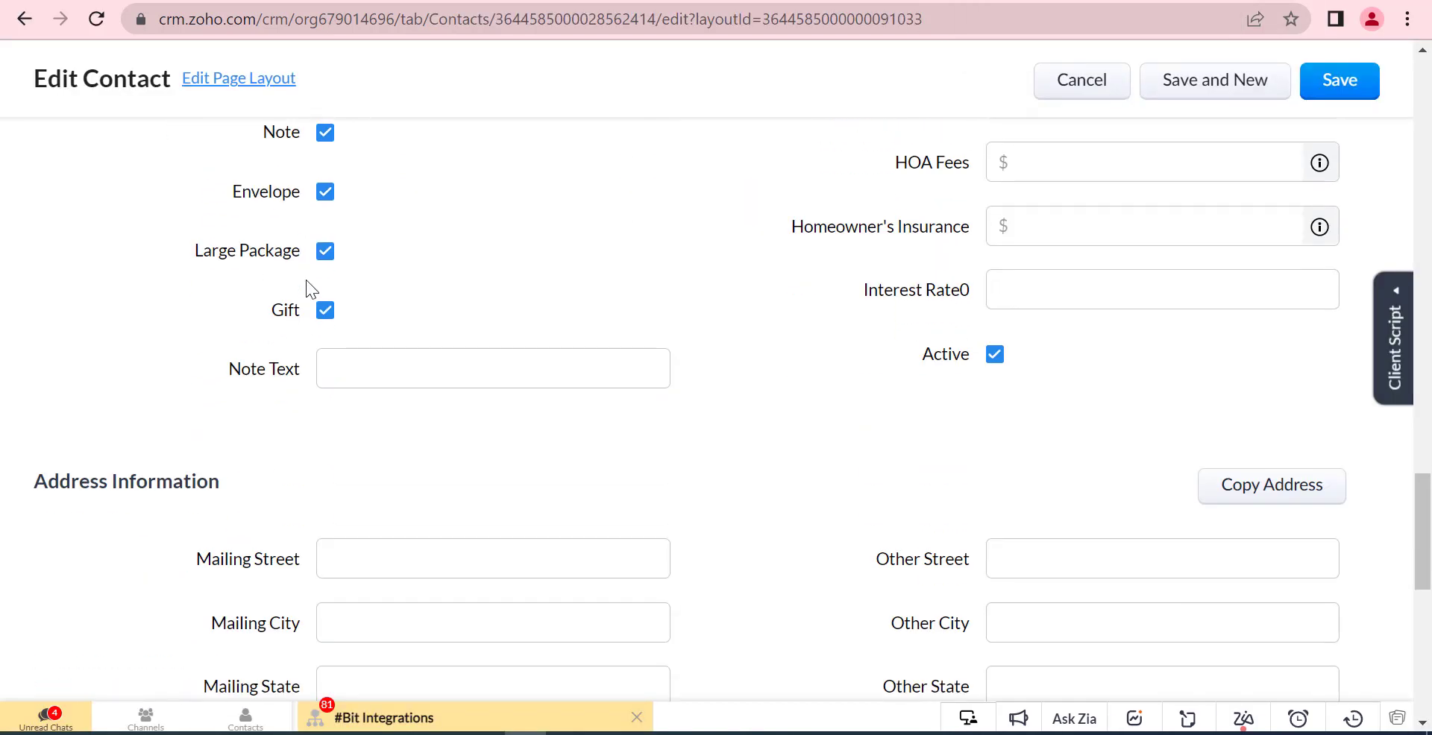
scroll(410, 418, up, 4)
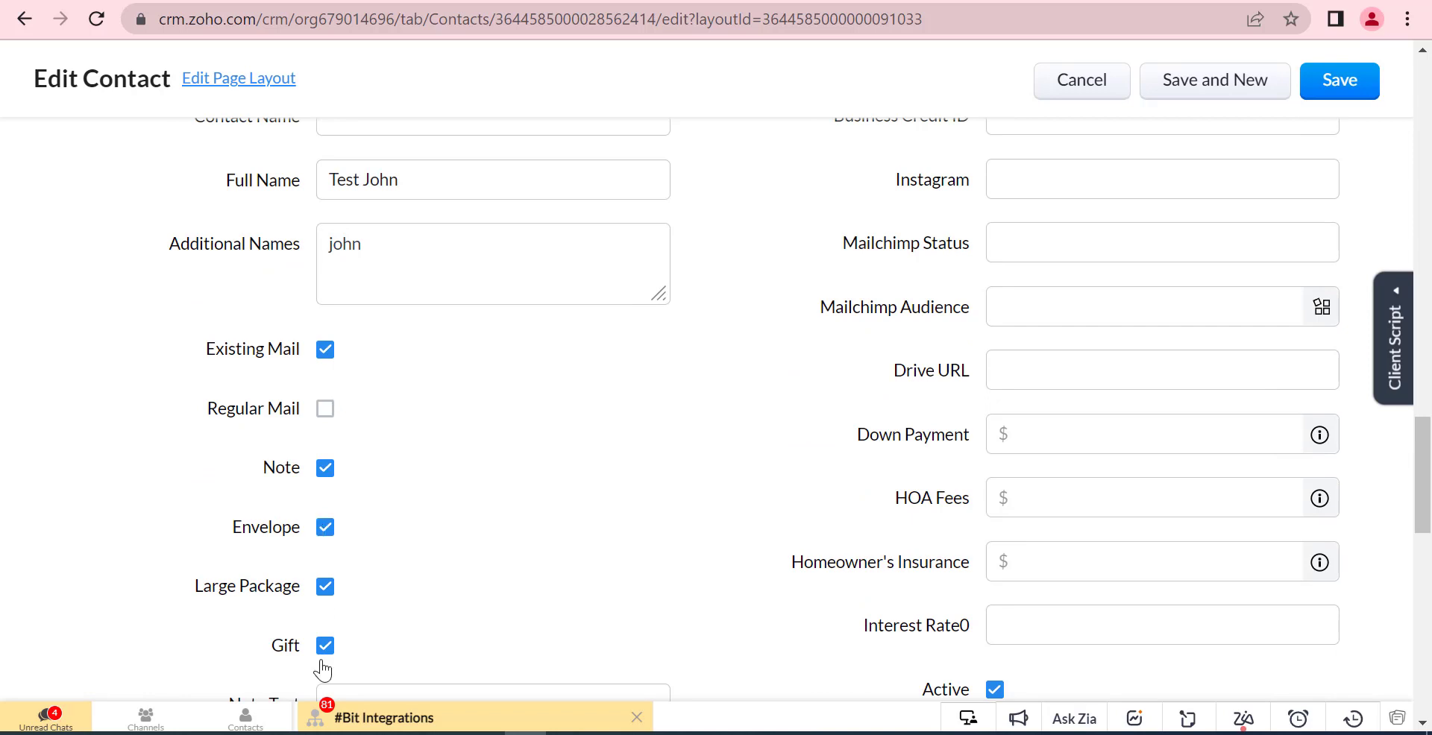
scroll(344, 532, down, 2)
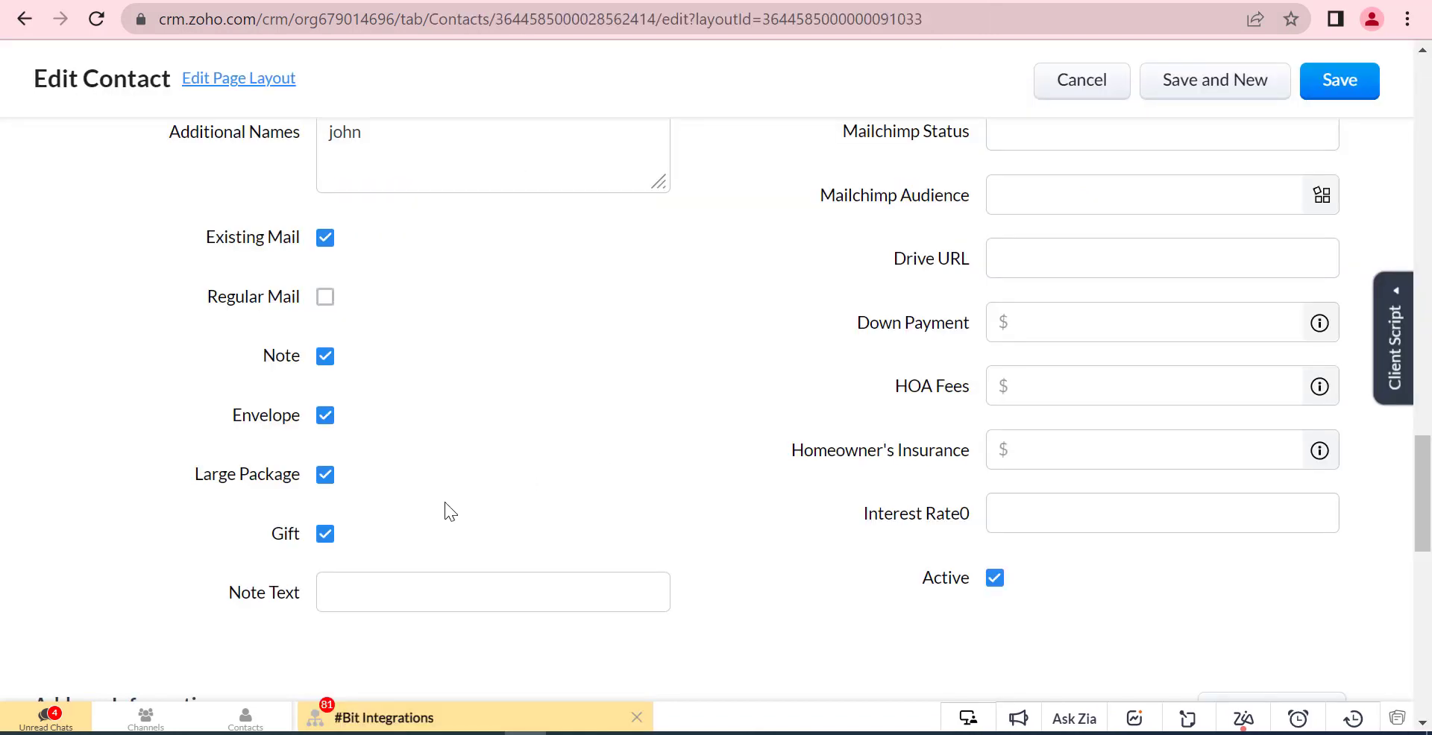
scroll(446, 504, up, 3)
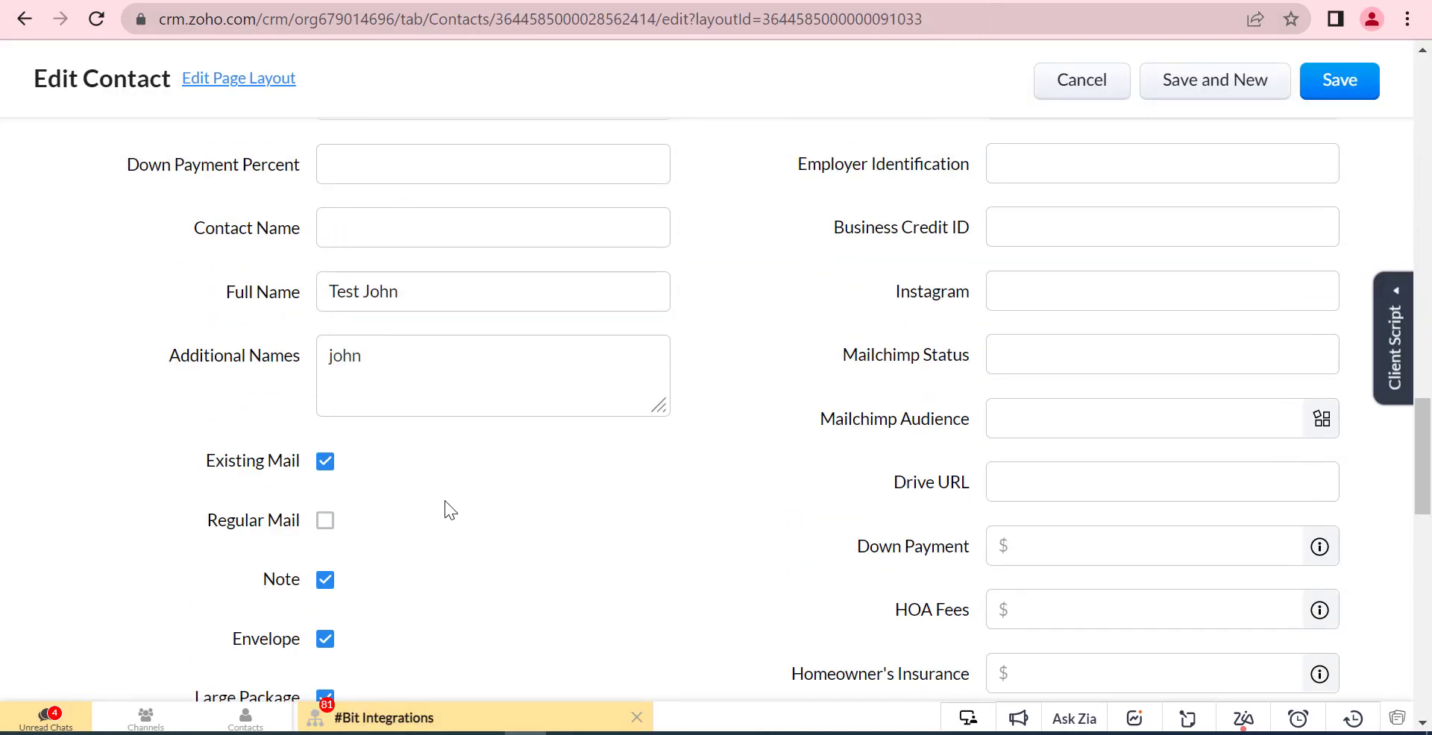
scroll(444, 504, down, 3)
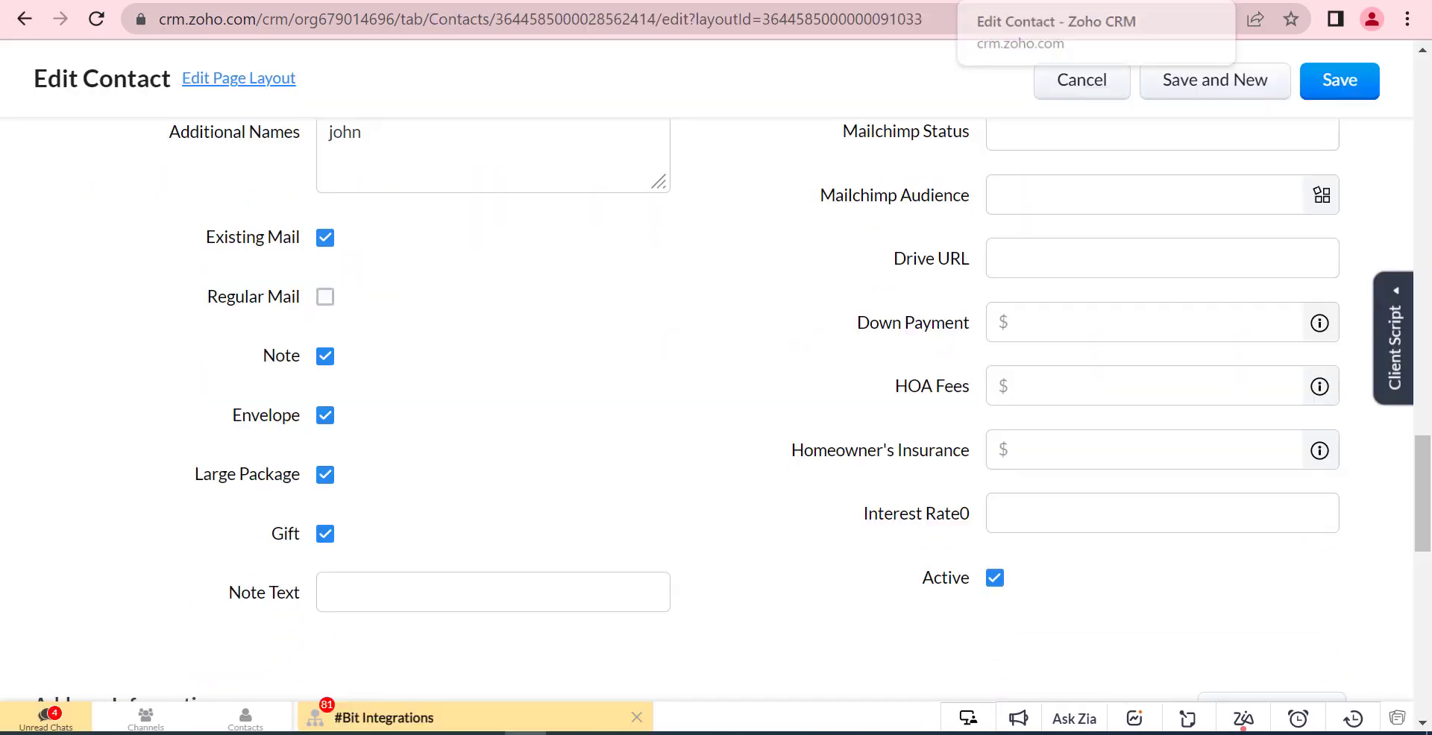
scroll(474, 606, down, 7)
scroll(480, 601, down, 5)
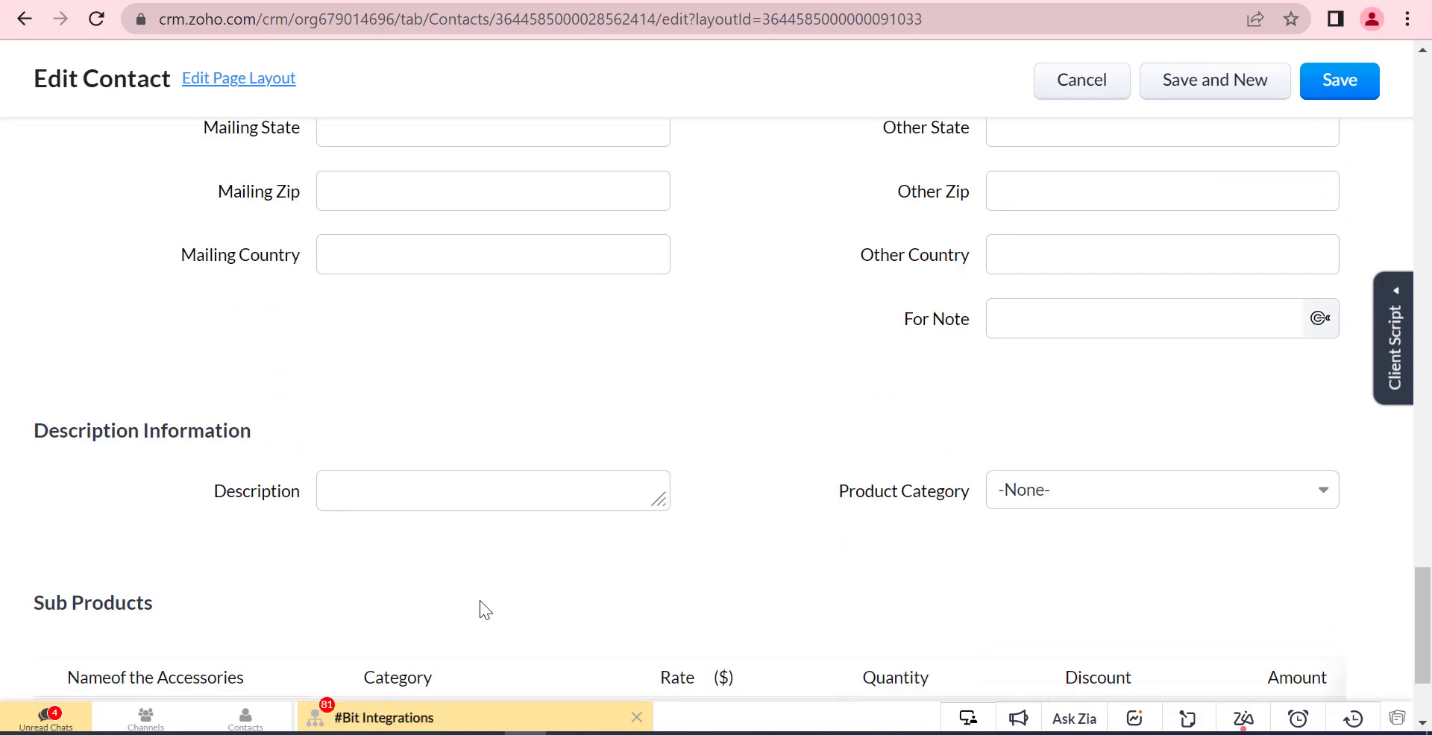
scroll(480, 600, up, 5)
scroll(480, 600, up, 15)
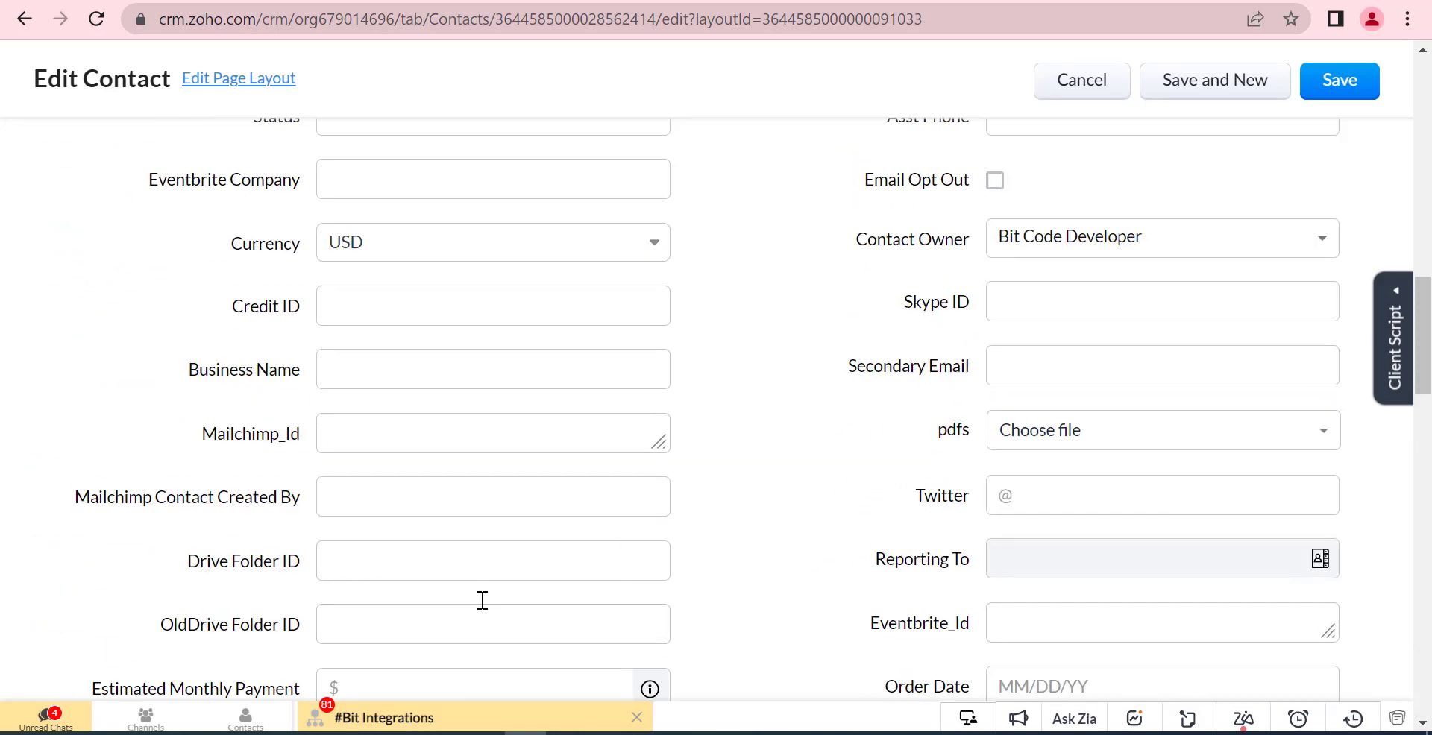
scroll(483, 600, up, 20)
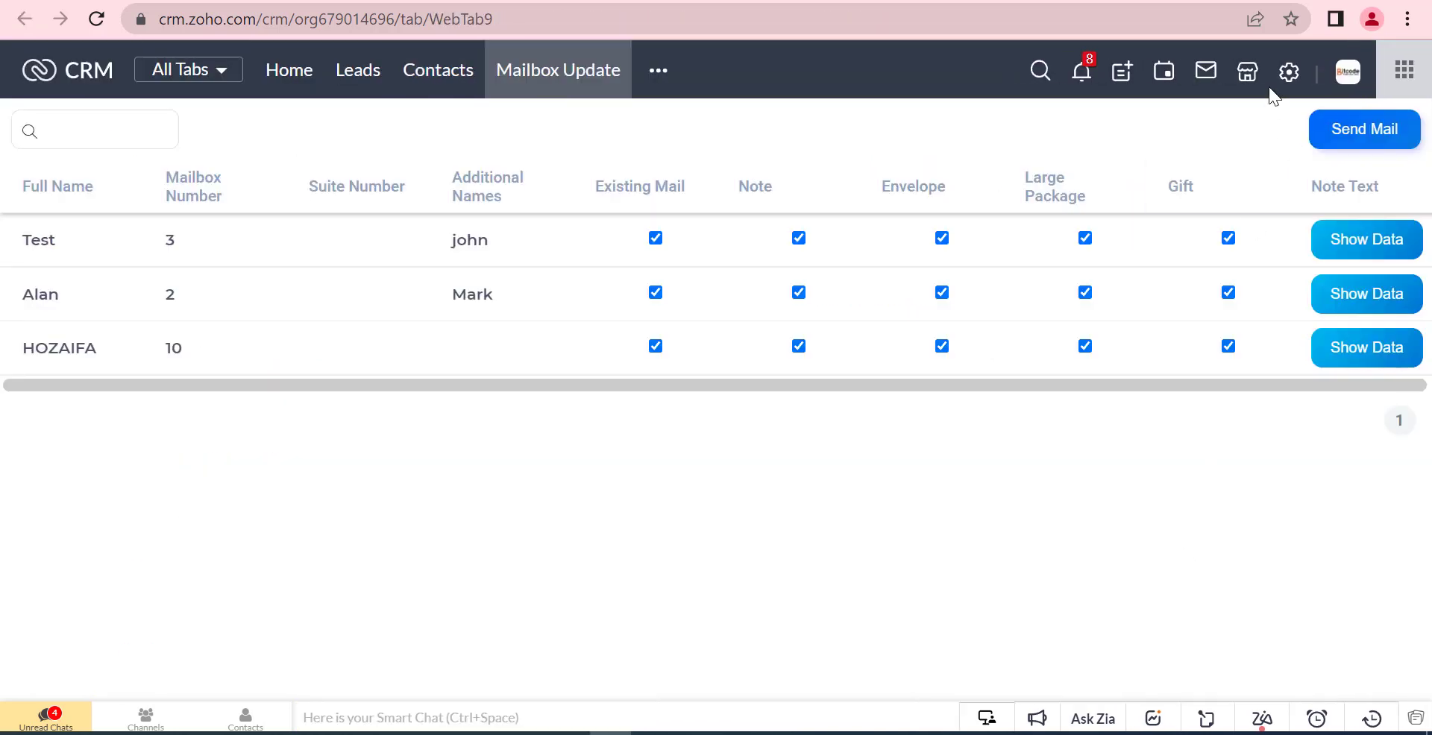
- Save "Note Added" as the Test contact's note text in the Mailbox Update table and return to the contact's edit form
click(1337, 242)
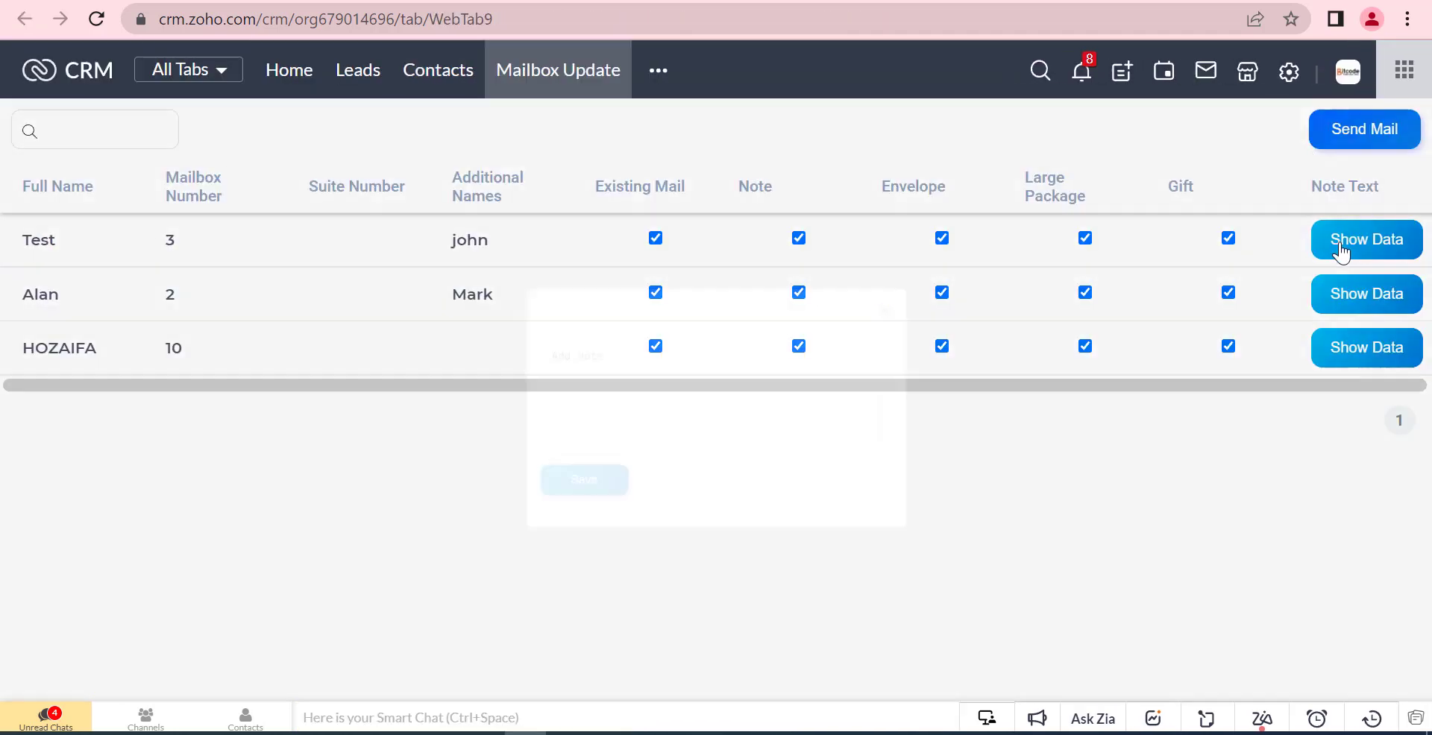
text(Note Added)
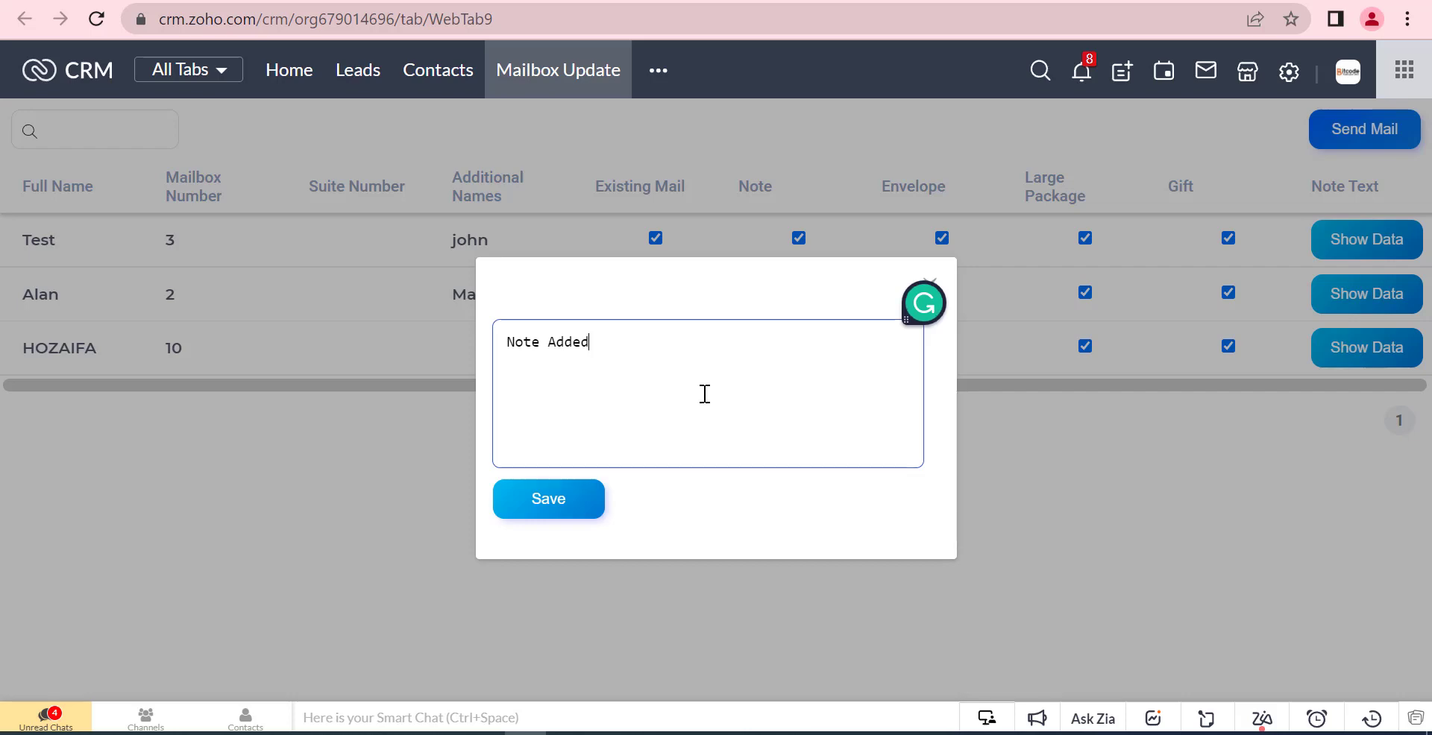
click(350, 452)
click(550, 510)
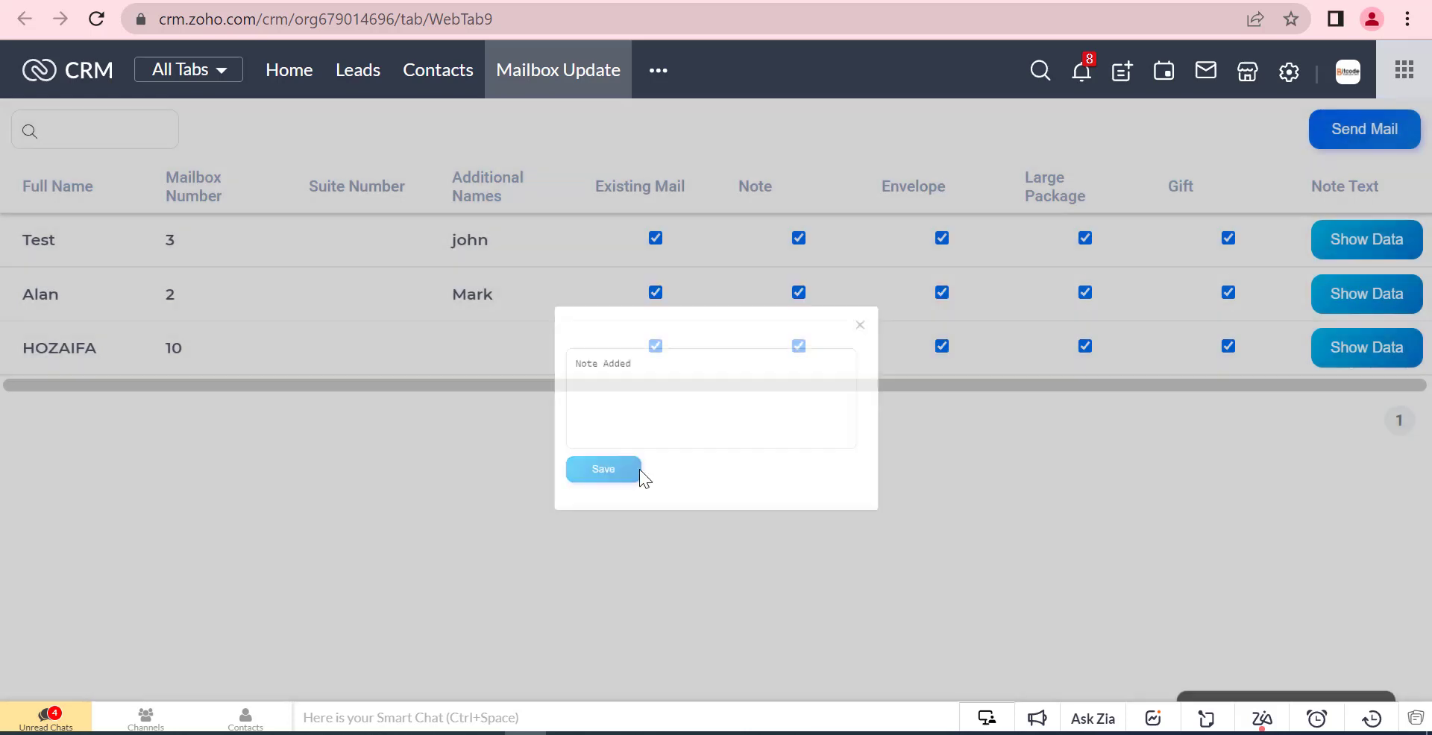
key(ctrl+Tab)
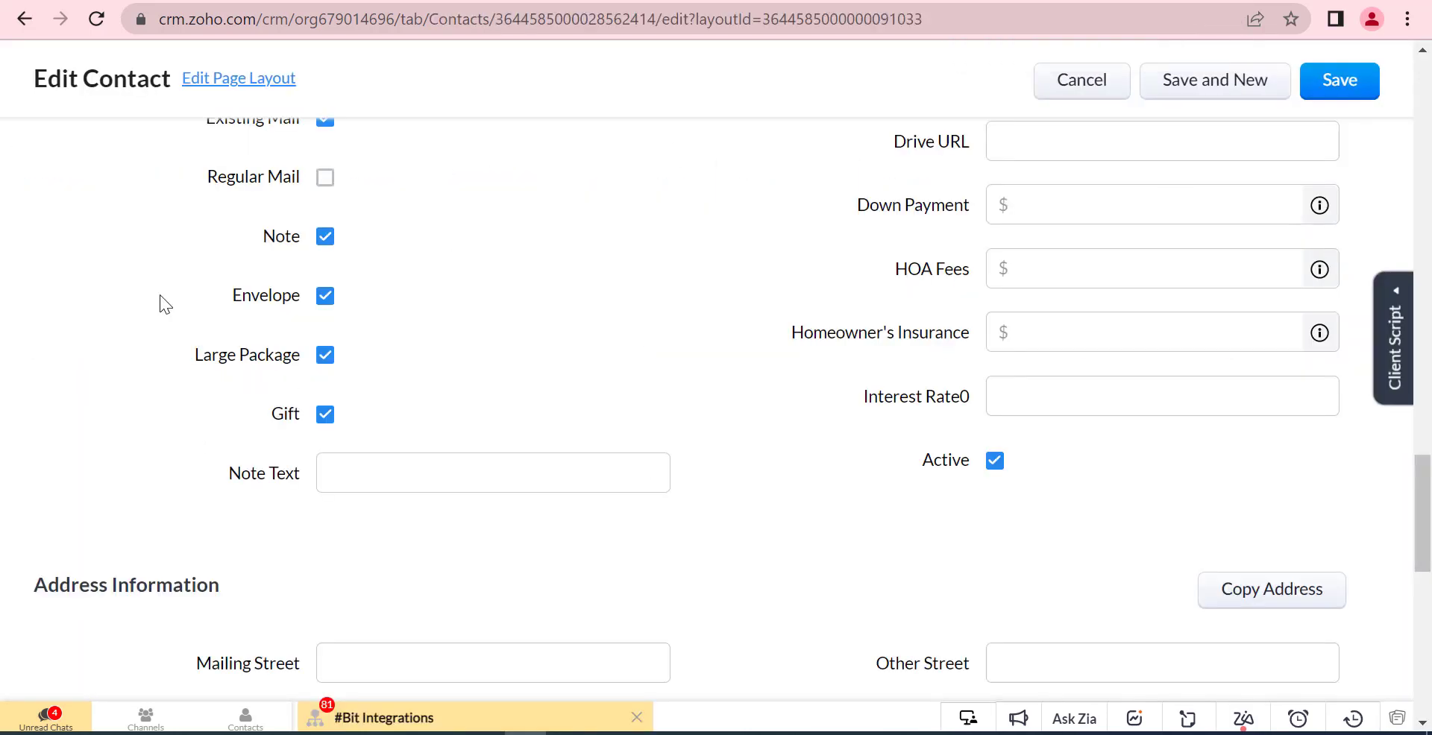
- Reload the Test contact's edit form and check the text in its Note Text field
click(103, 22)
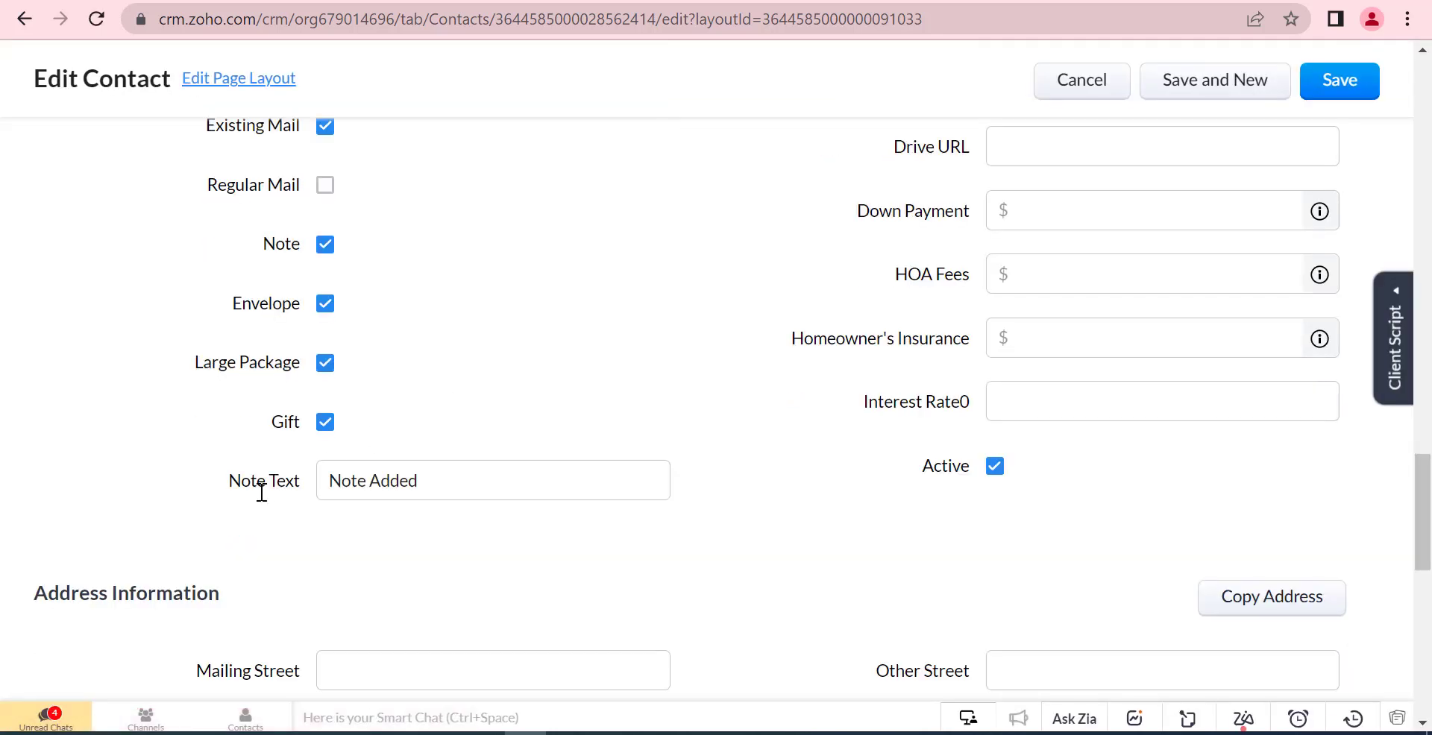
double_click(390, 479)
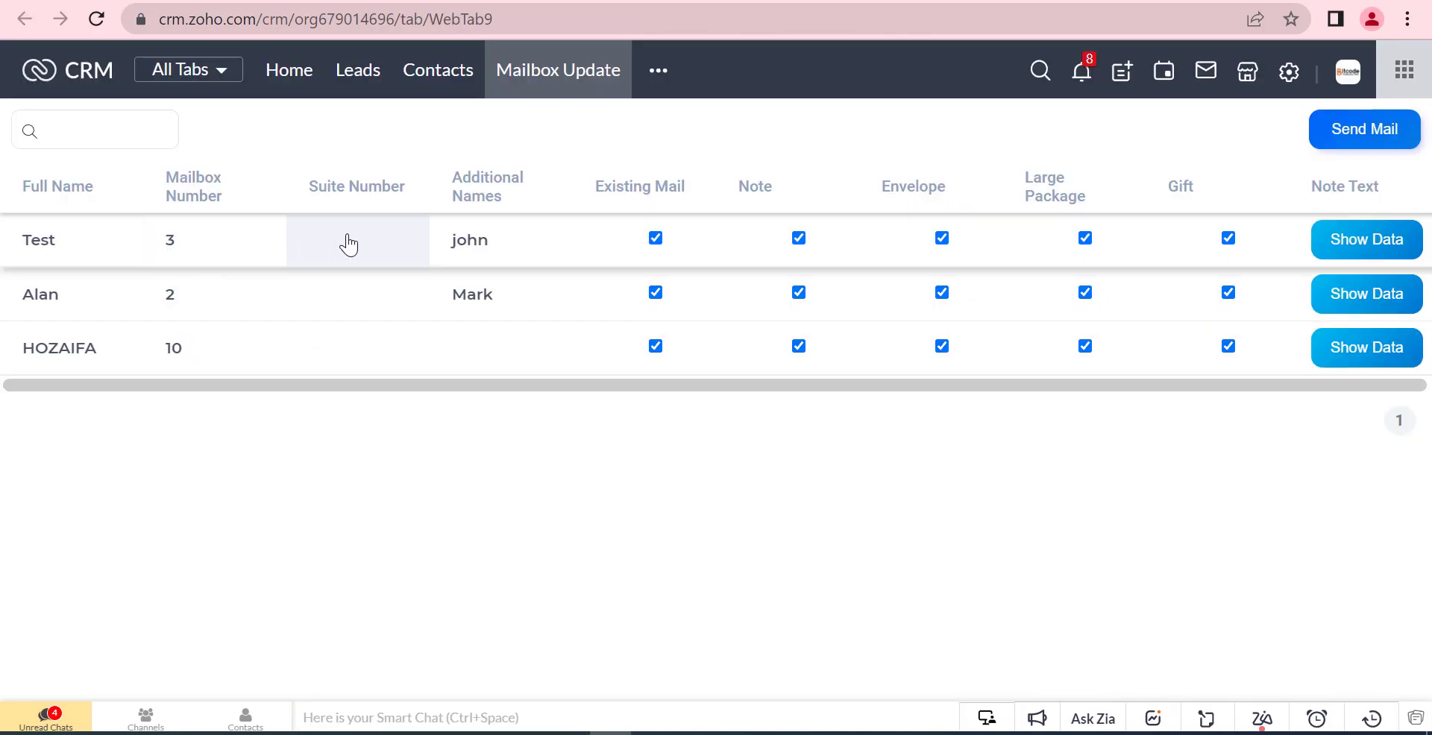
- Open the Test contact's record from its mailbox number in the Mailbox Update table and review its mail options and Note Text
click(235, 246)
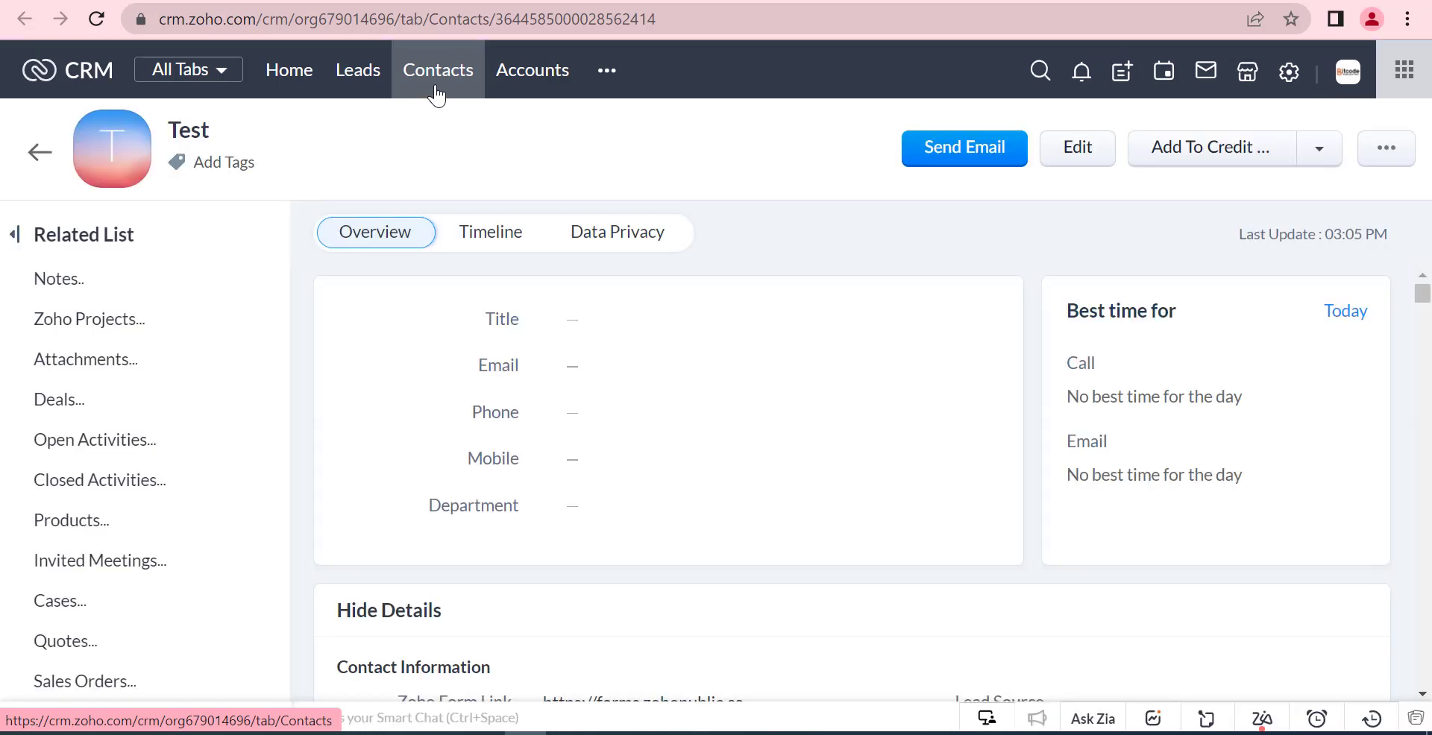
scroll(495, 333, down, 15)
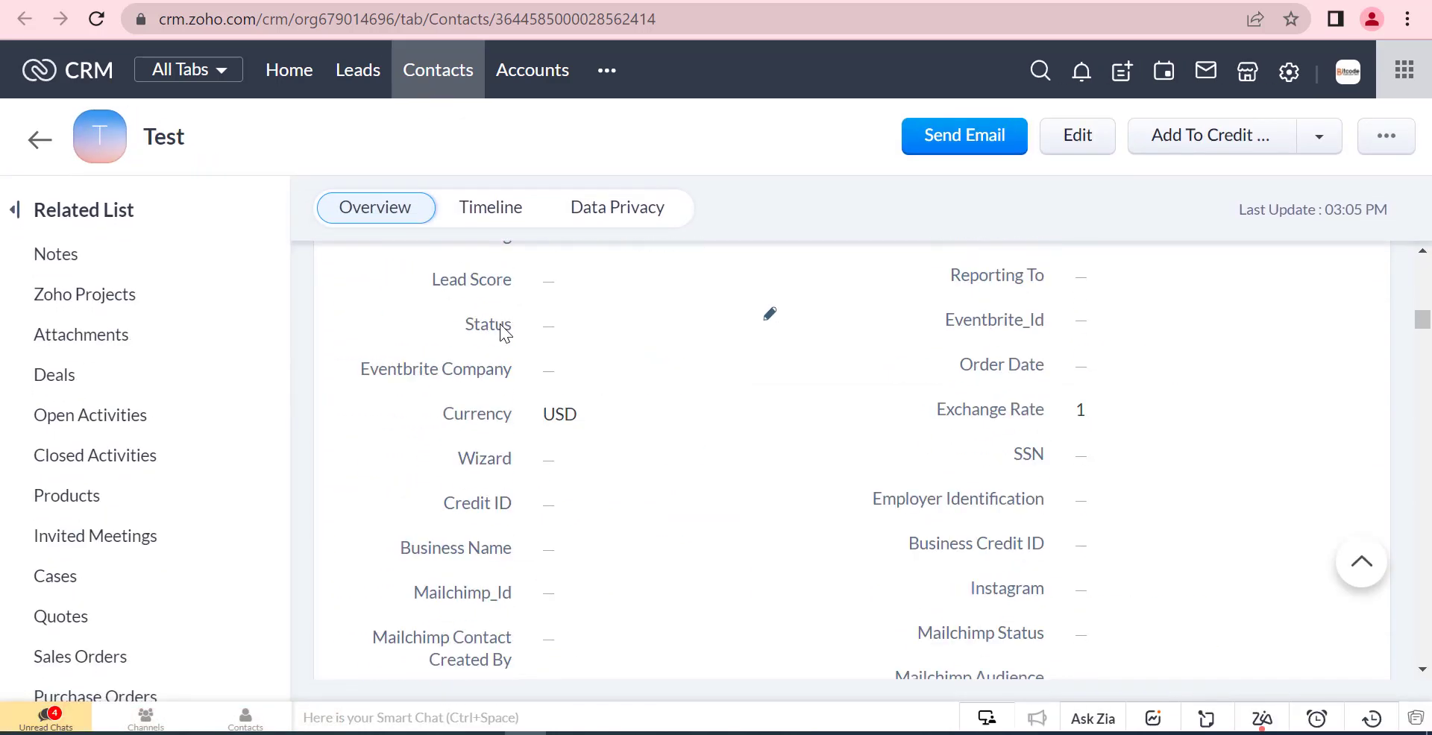
scroll(504, 333, down, 1)
scroll(502, 324, up, 3)
scroll(502, 324, down, 10)
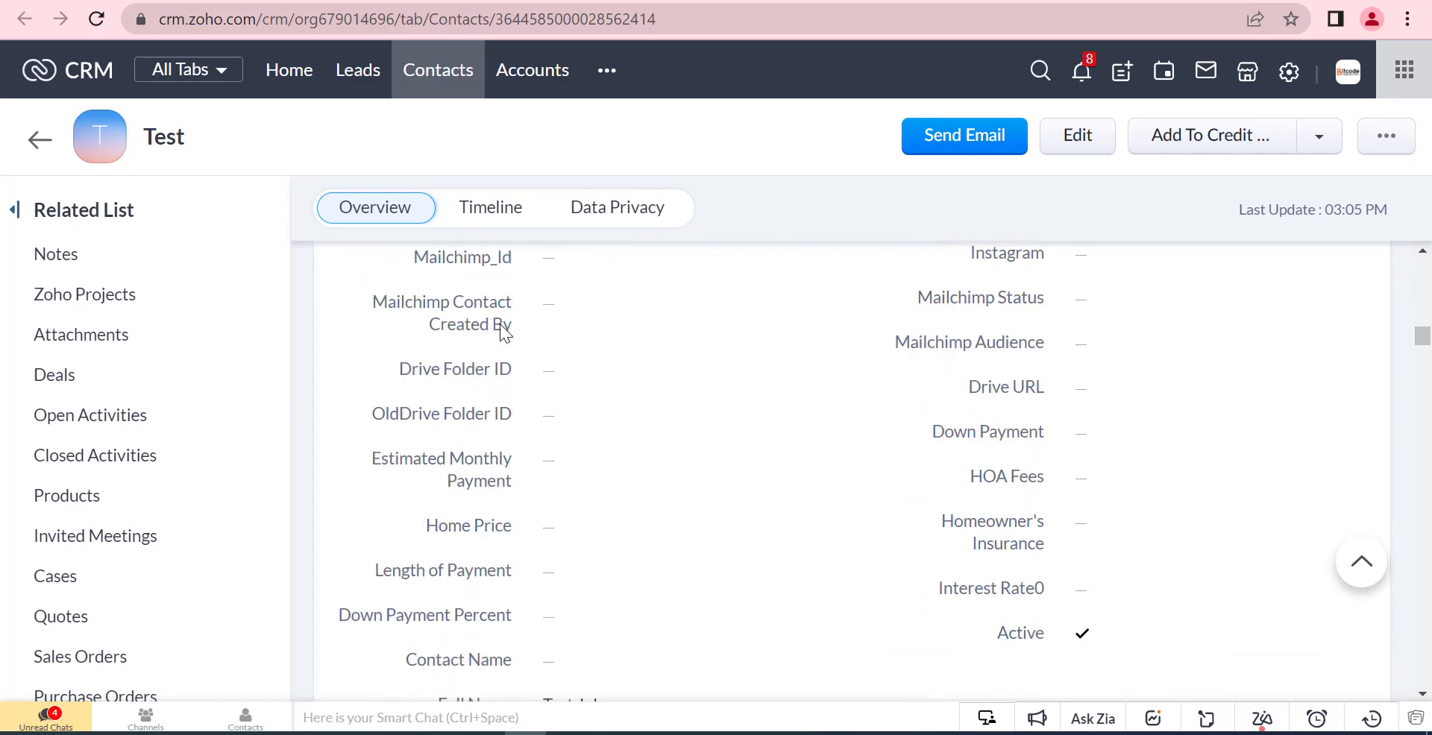
scroll(502, 323, down, 3)
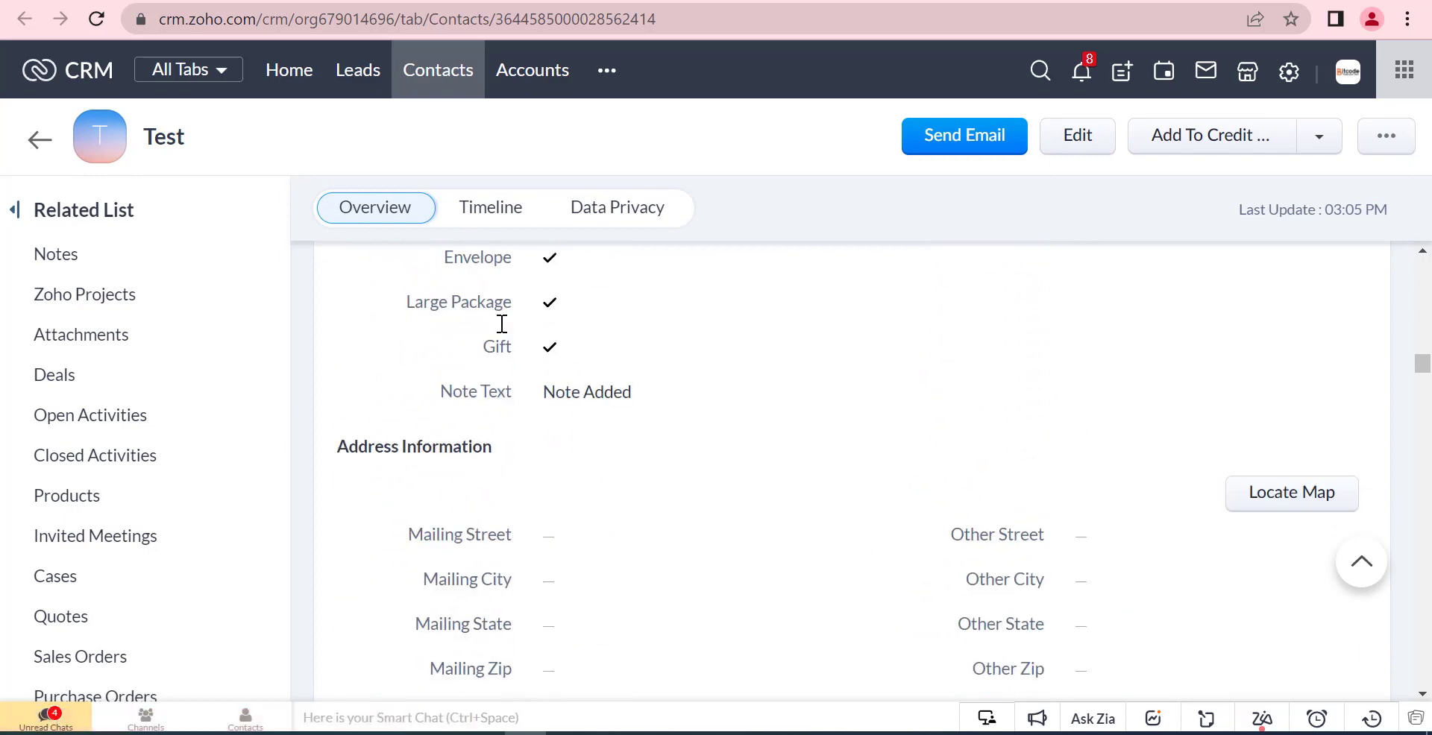
scroll(499, 324, up, 3)
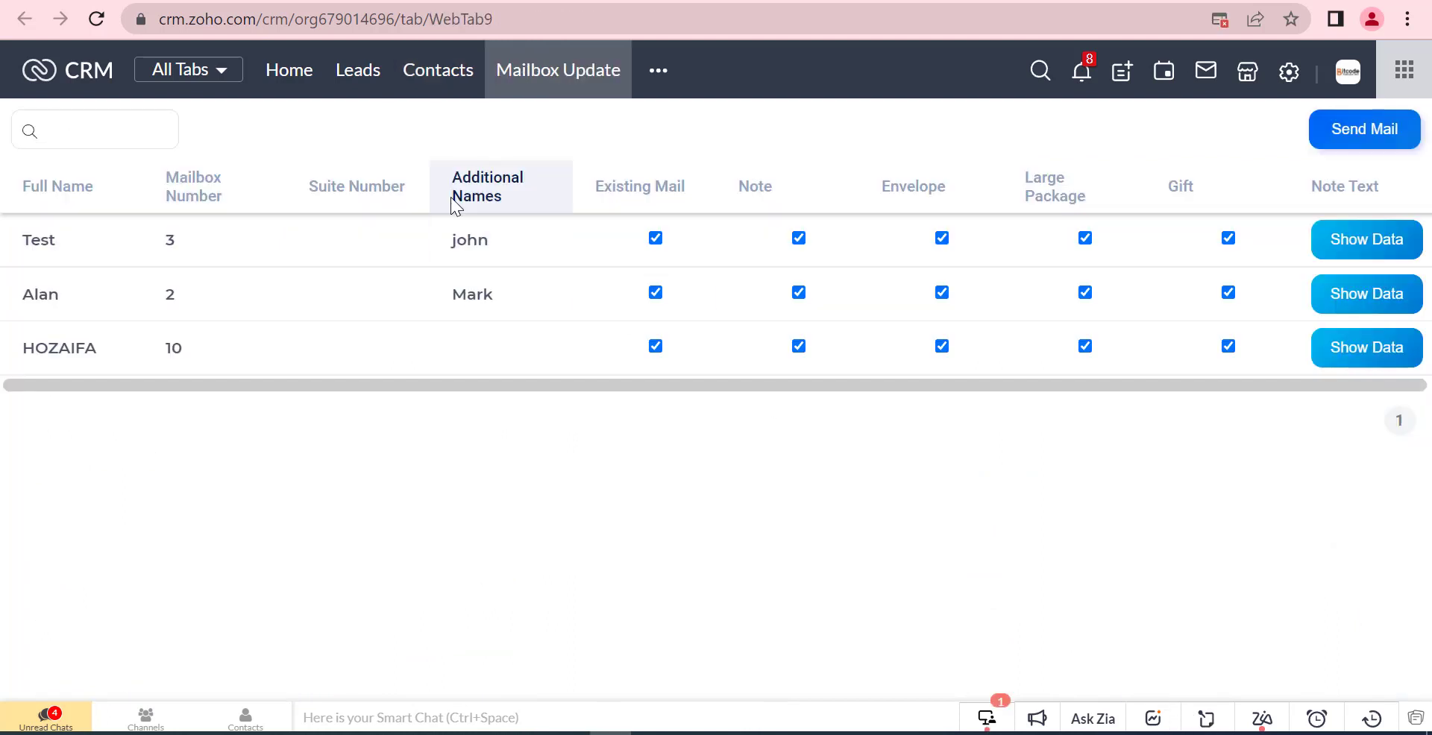
- Open the Test contact's record from its Additional Names entry in the Mailbox Update table and examine the details through Sub Products
click(476, 244)
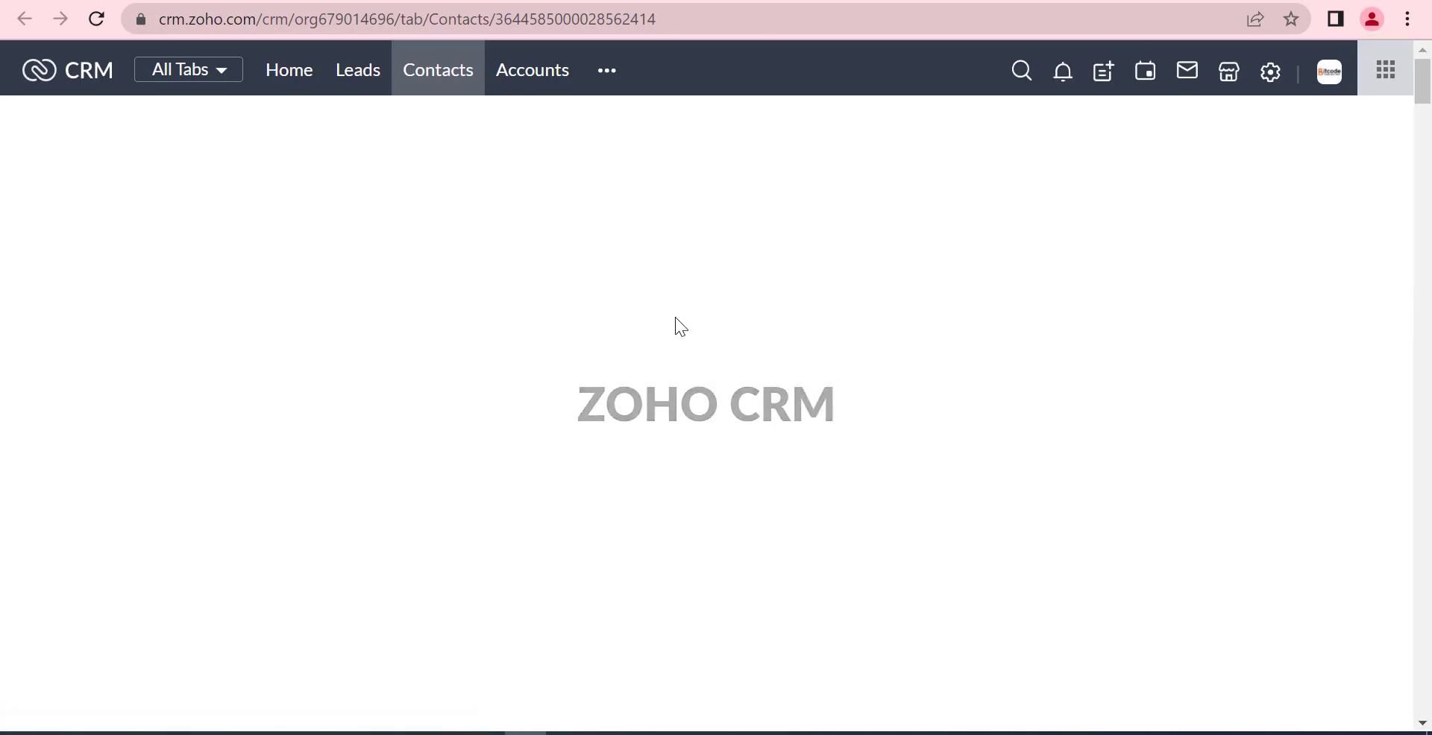
scroll(674, 316, down, 5)
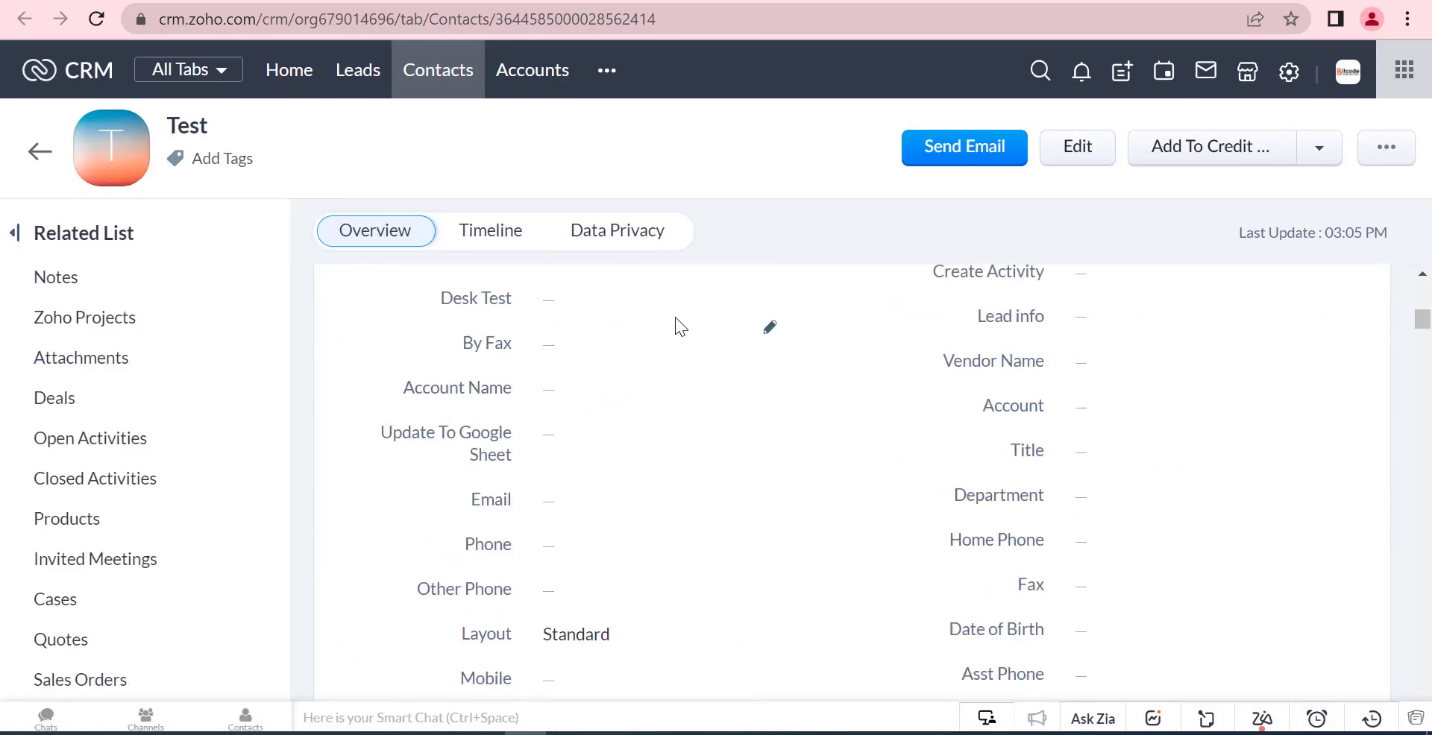
scroll(675, 321, down, 10)
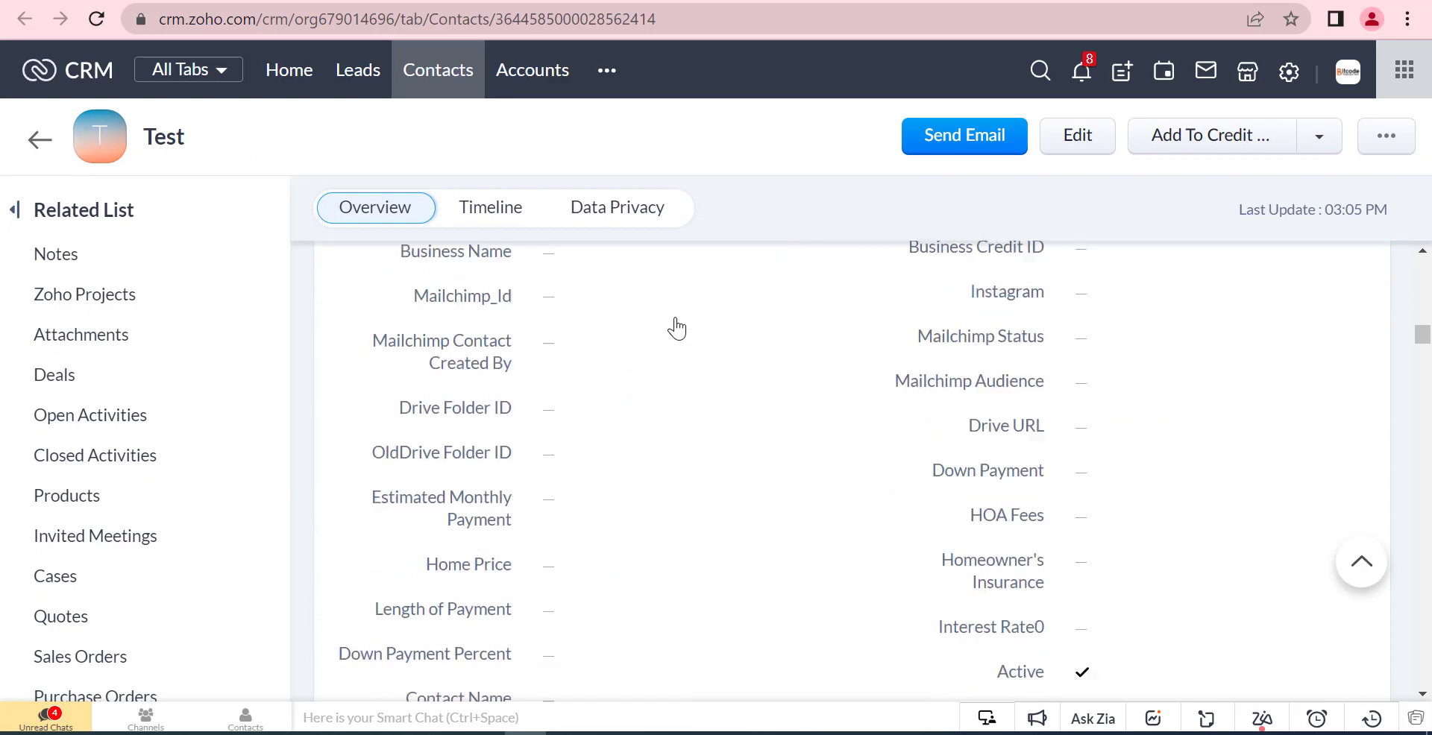
scroll(675, 324, up, 5)
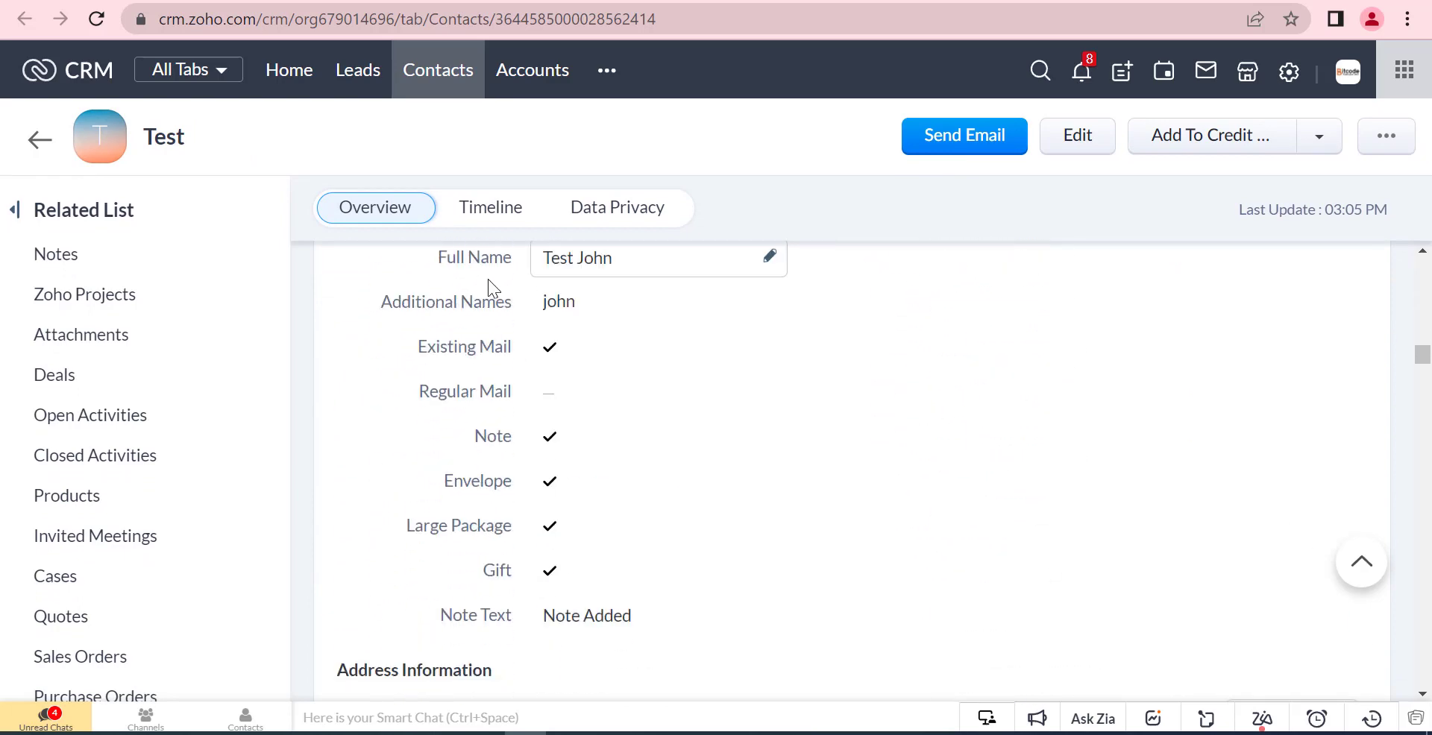
scroll(655, 347, down, 6)
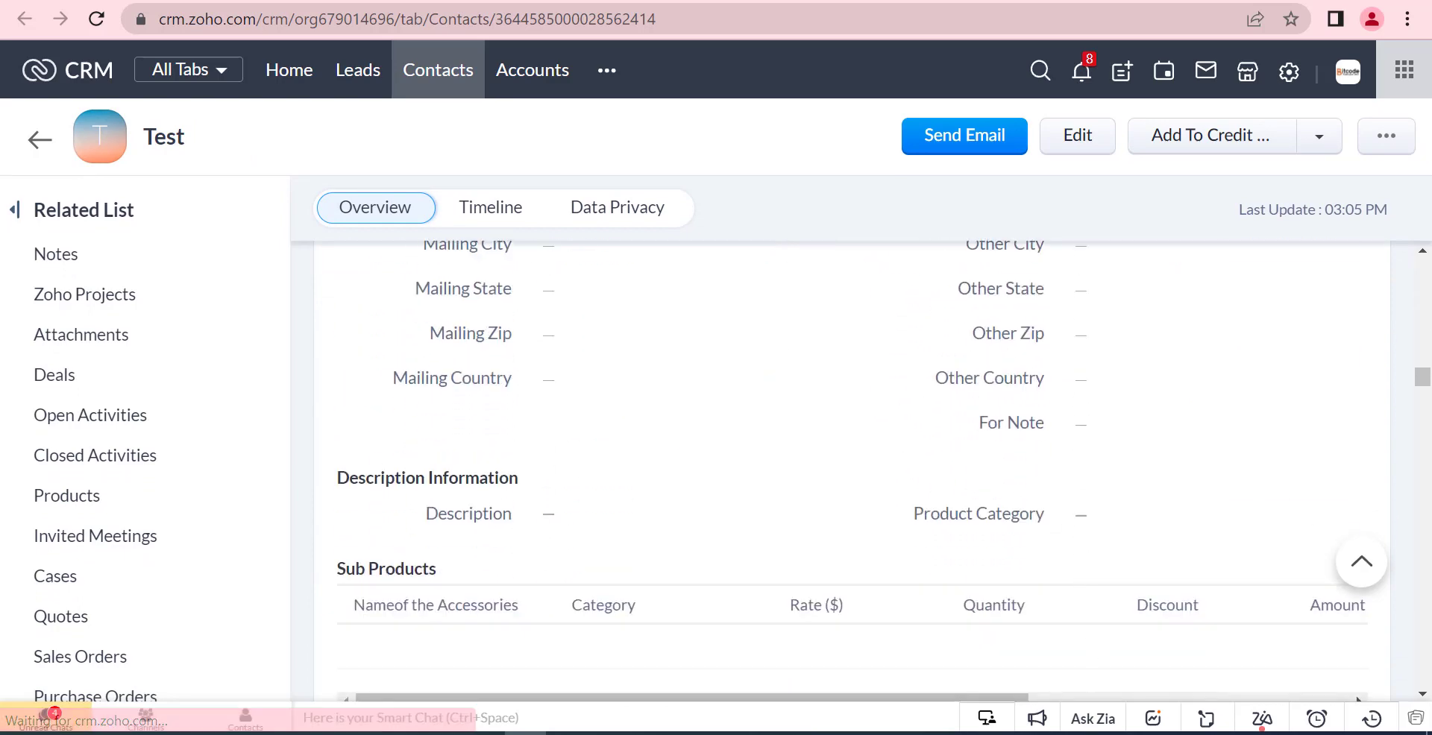
scroll(973, 611, down, 2)
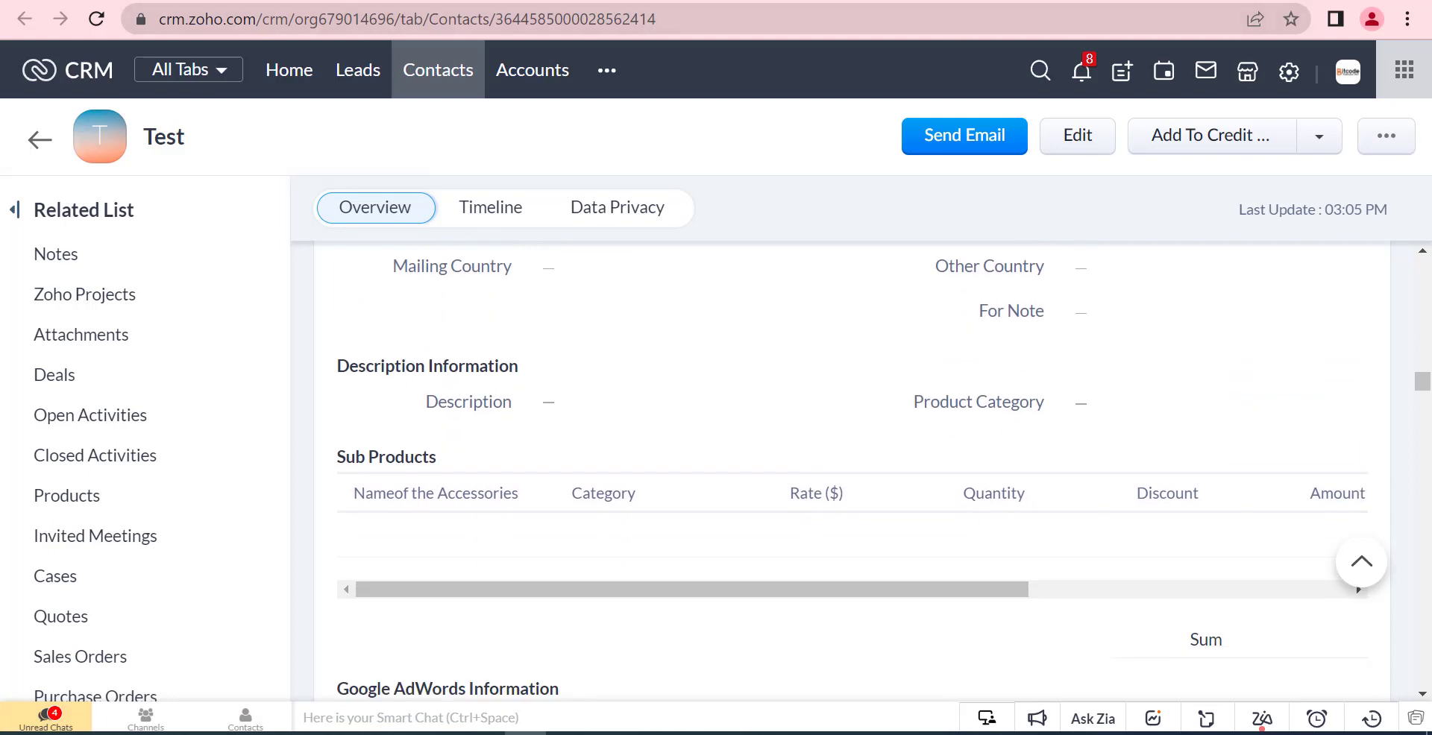